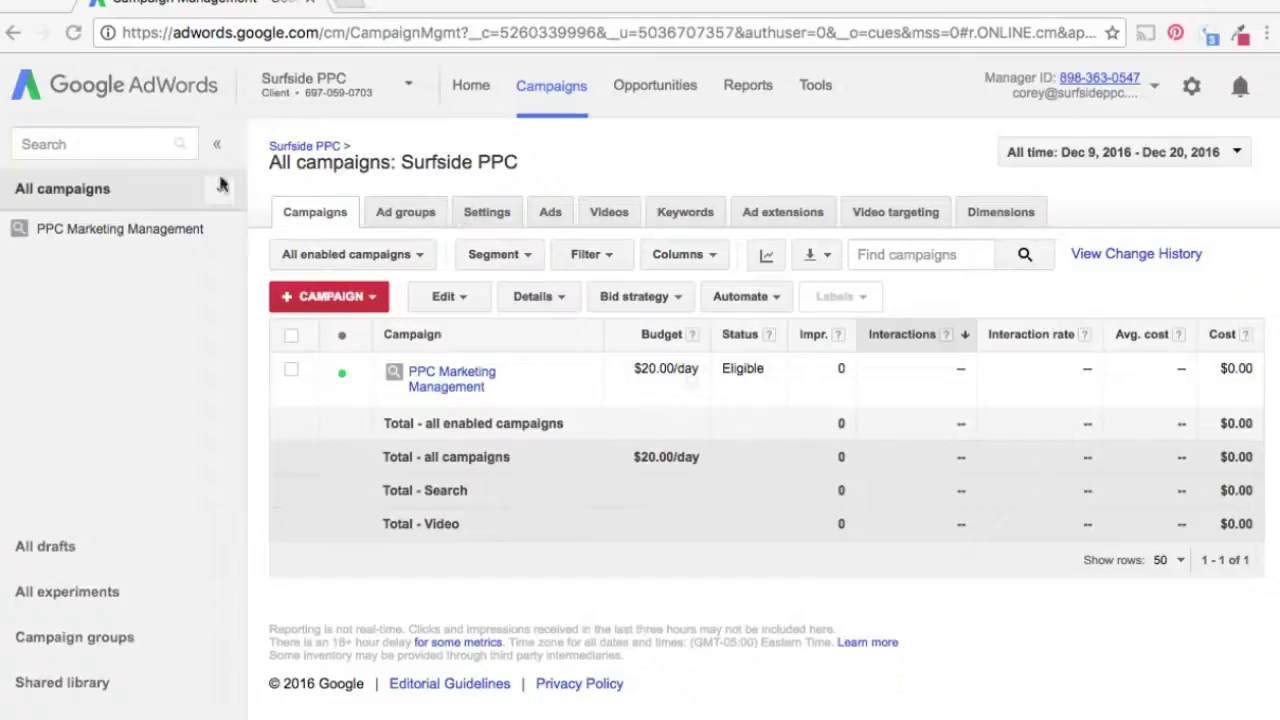
- Open the PPC Marketing Management campaign from the campaigns table
{"action": "left_click", "coordinate": [449, 383]}
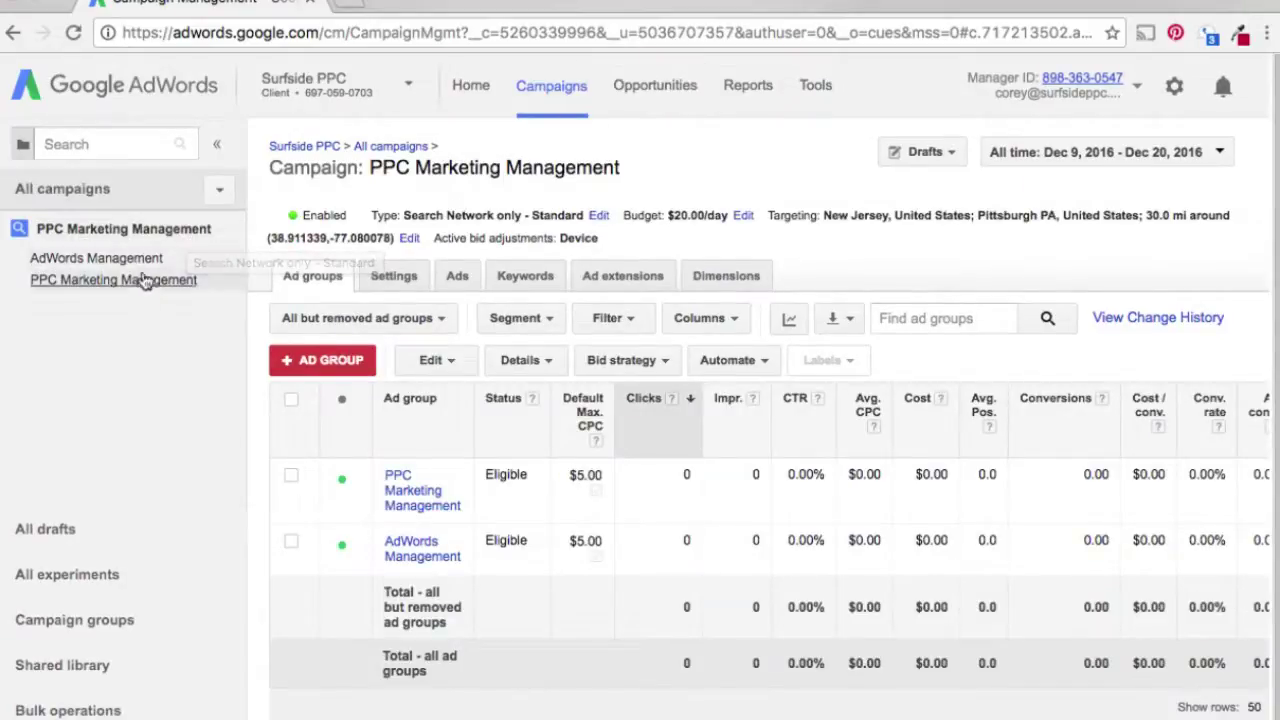
- Switch the campaign's Ad extensions view to Callout extensions
{"action": "left_click", "coordinate": [592, 279]}
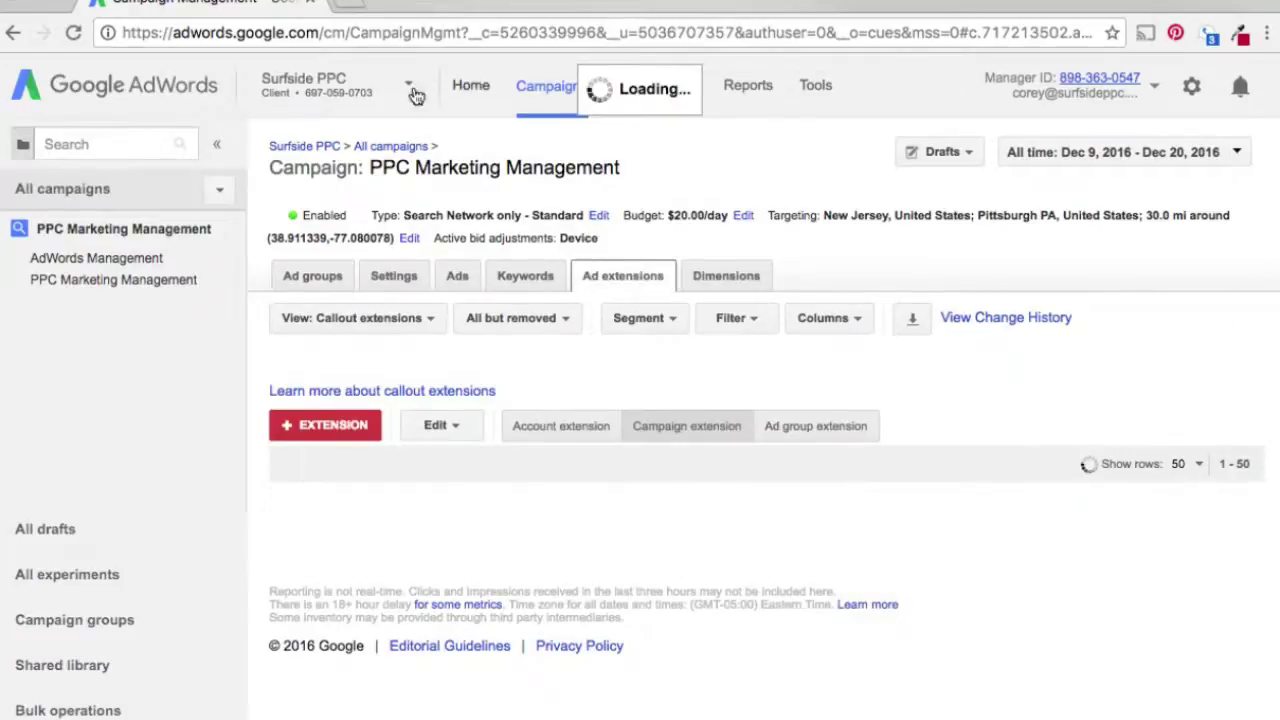
{"action": "left_click", "coordinate": [412, 318]}
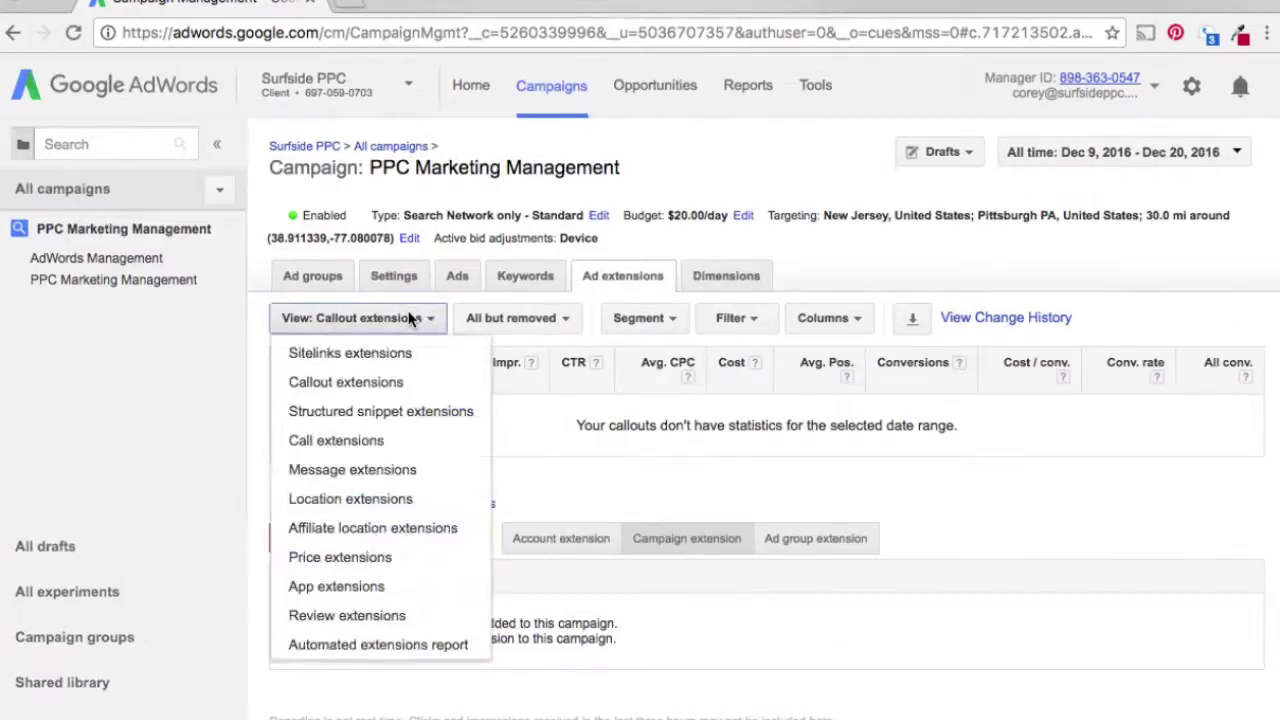
{"action": "left_click", "coordinate": [396, 384]}
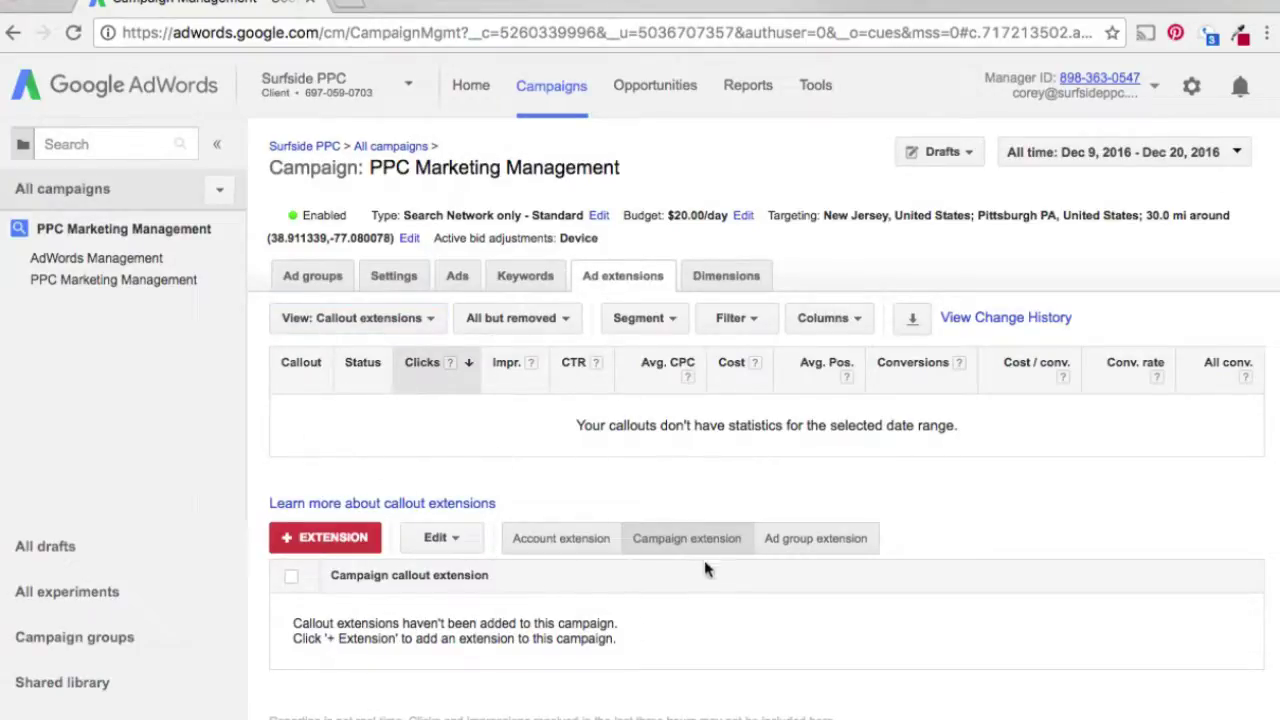
- Review account, campaign and ad group callouts, then start a new account-level callout extension
{"action": "left_click", "coordinate": [564, 549]}
{"action": "left_click", "coordinate": [655, 549]}
{"action": "left_click", "coordinate": [812, 550]}
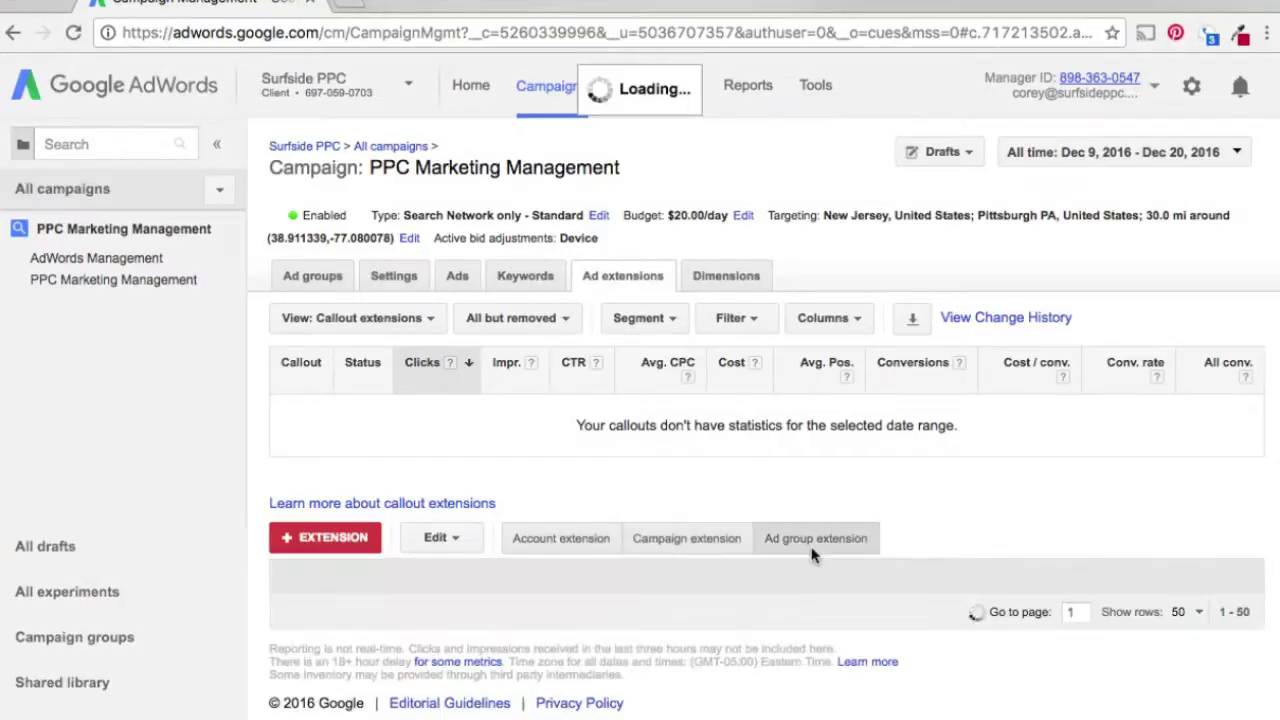
{"action": "left_click", "coordinate": [560, 542]}
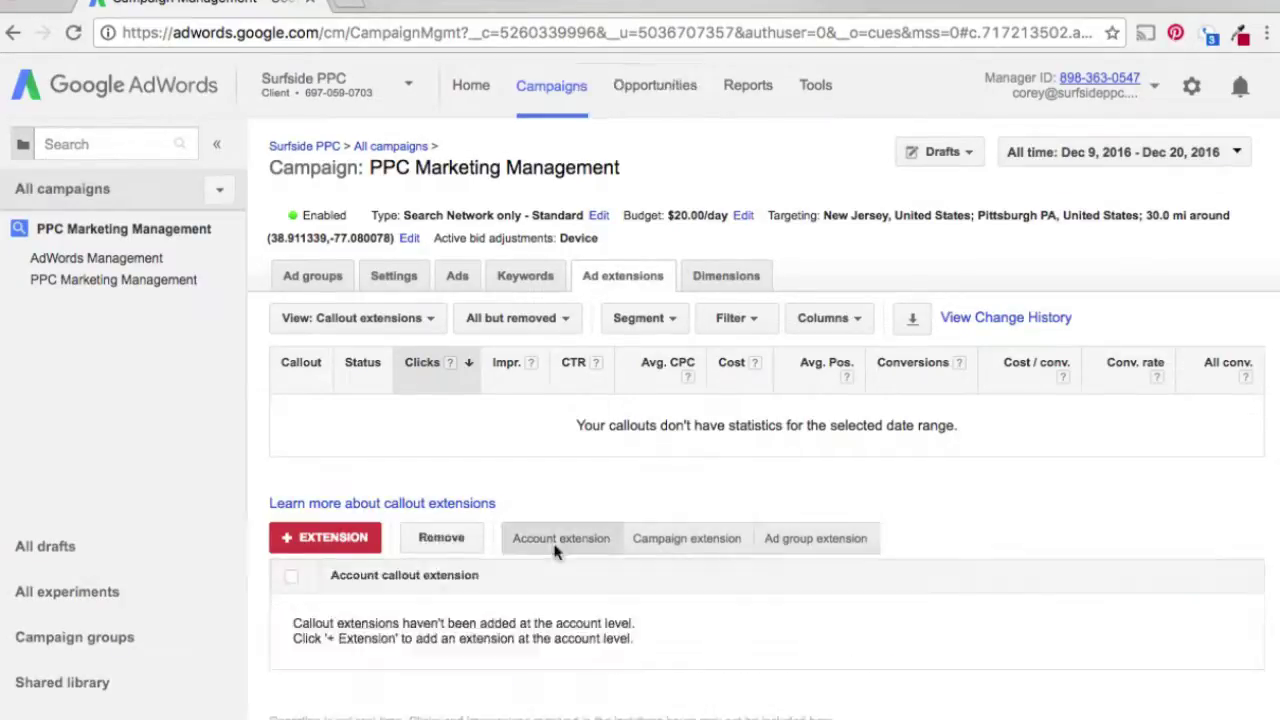
{"action": "left_click", "coordinate": [281, 535]}
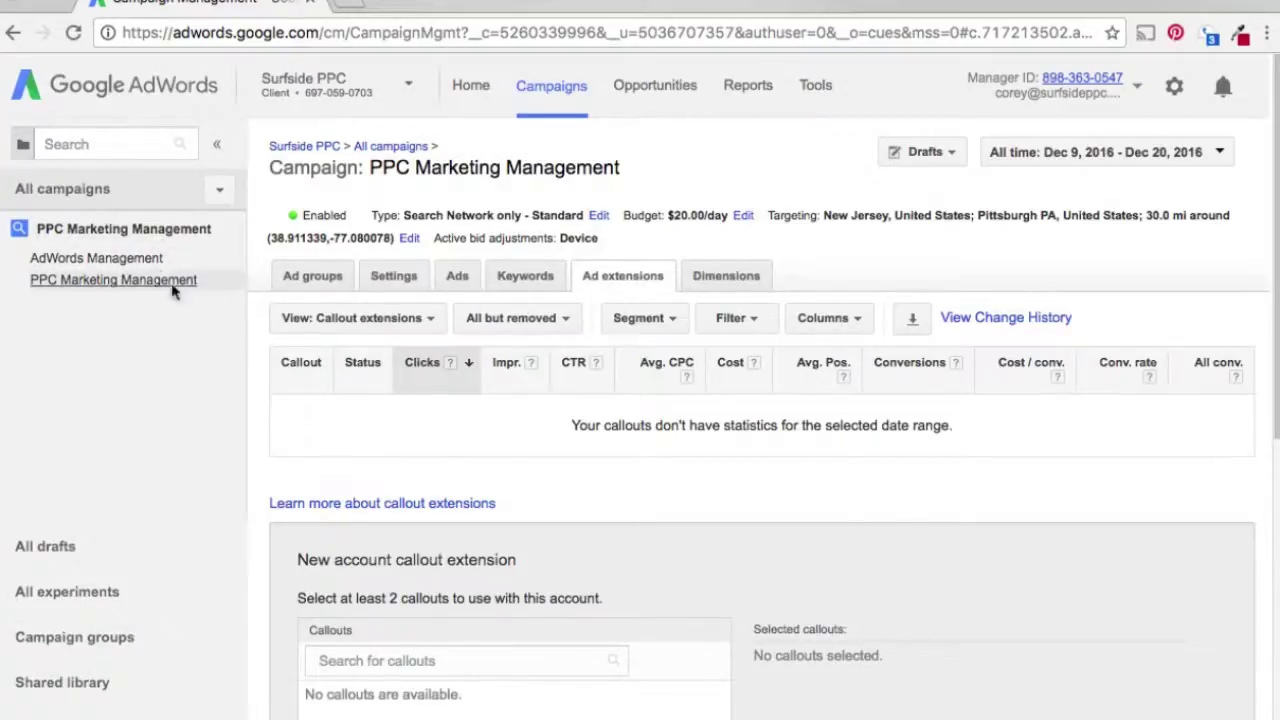
{"action": "scroll", "coordinate": [873, 412], "scroll_direction": "down", "scroll_amount": 3}
- Scroll to the callout picker and highlight the note requiring at least two callouts
{"action": "scroll", "coordinate": [860, 408], "scroll_direction": "down", "scroll_amount": 1}
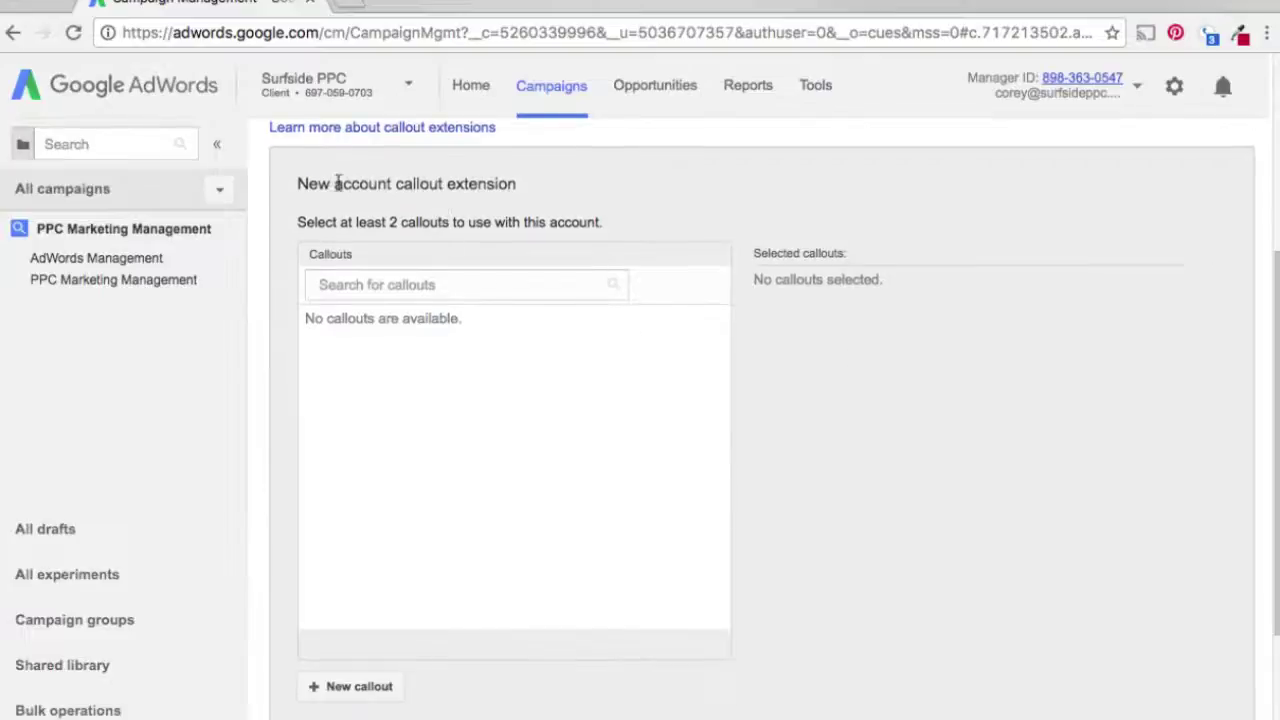
{"action": "scroll", "coordinate": [400, 195], "scroll_direction": "down", "scroll_amount": 1}
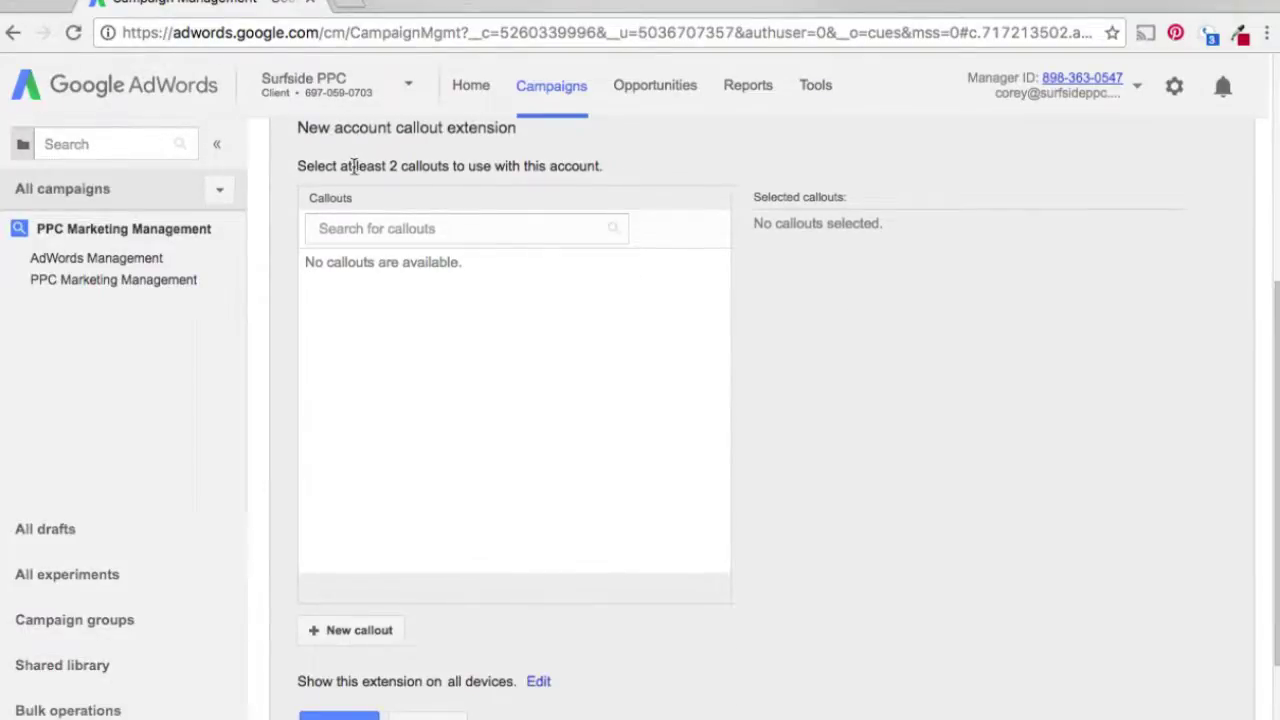
{"action": "left_click_drag", "start_coordinate": [320, 166], "coordinate": [513, 168]}
{"action": "left_click", "coordinate": [514, 168]}
- Create and save a new callout reading '#1 PPC Agency'
{"action": "left_click", "coordinate": [388, 633]}
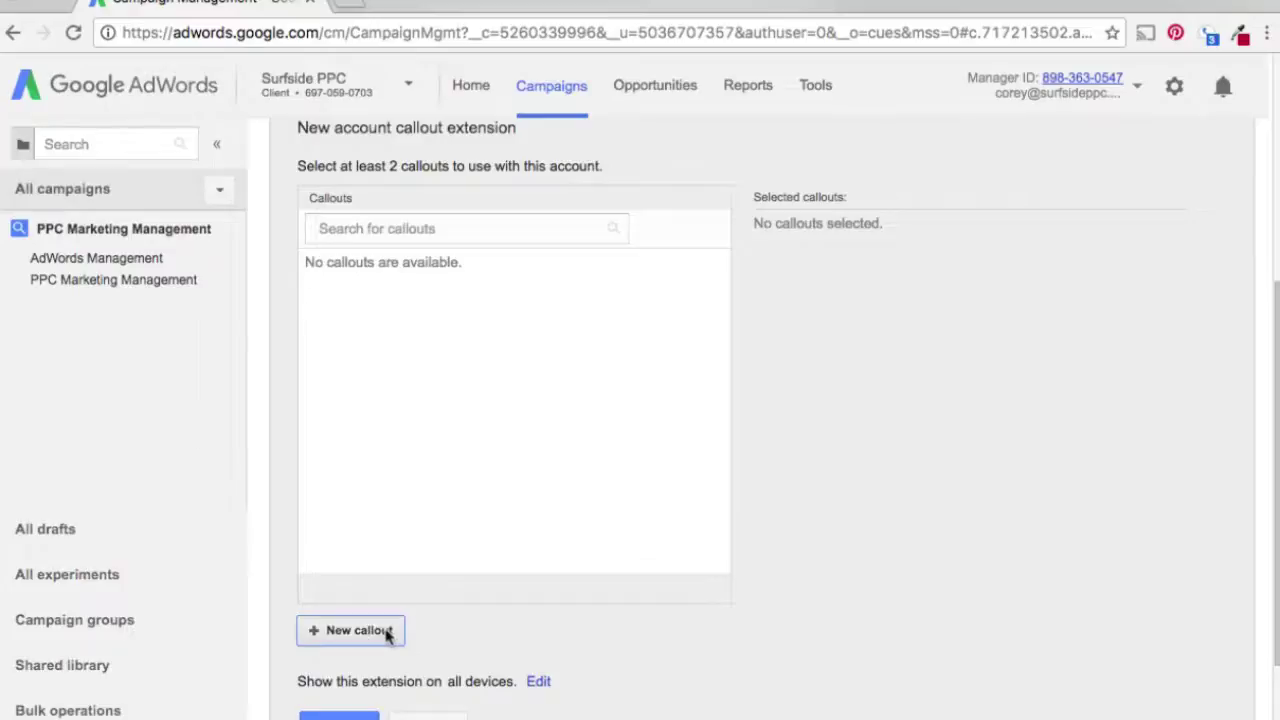
{"action": "left_click", "coordinate": [688, 377]}
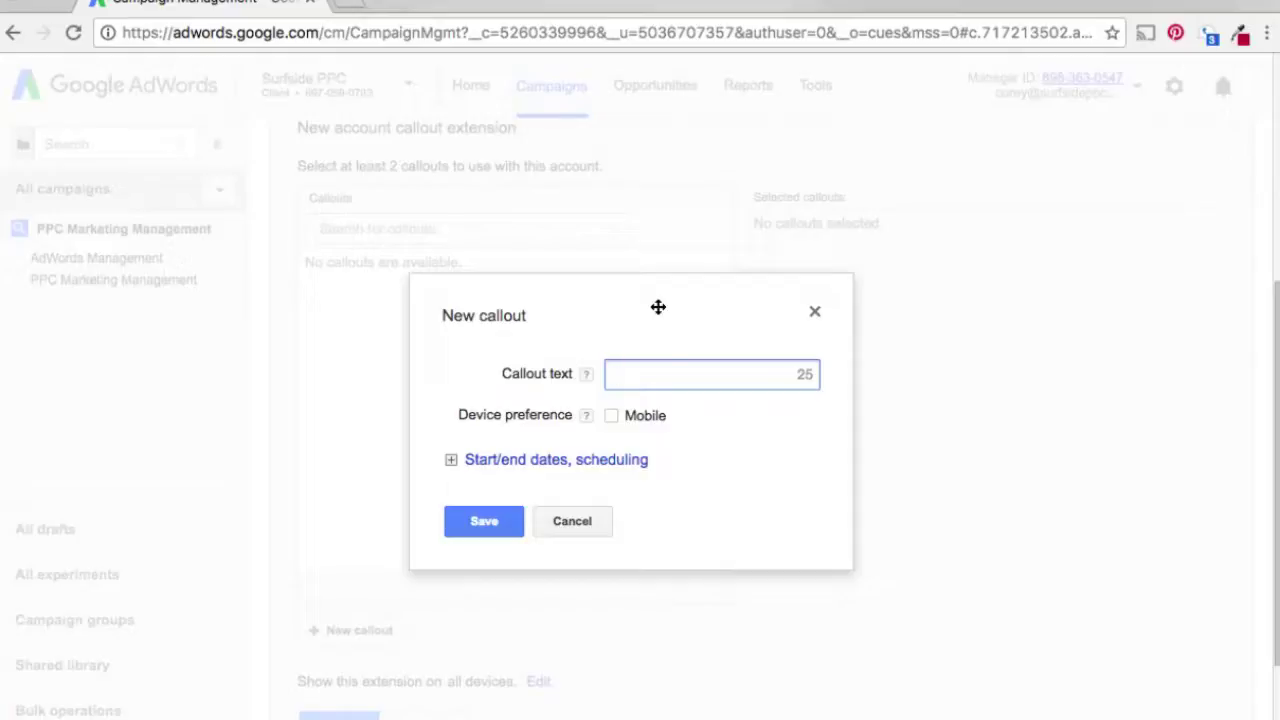
{"action": "type", "text": "#1 PPC Agency"}
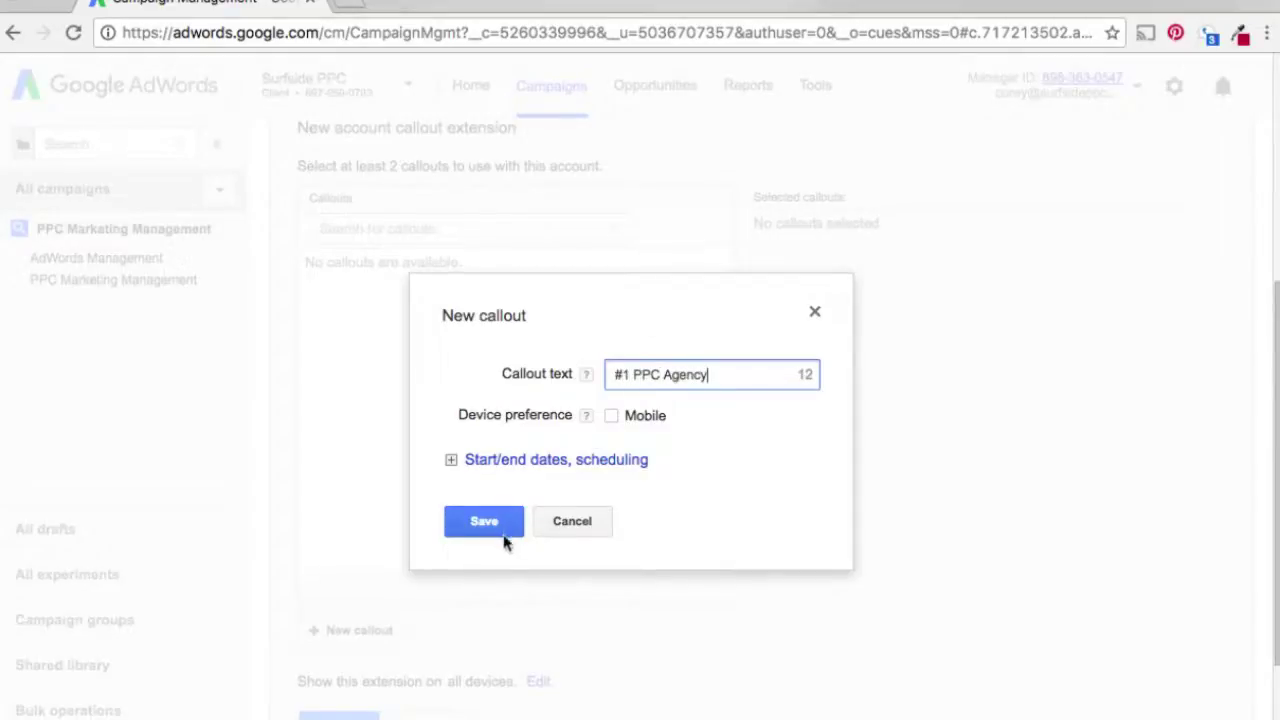
{"action": "left_click", "coordinate": [489, 524]}
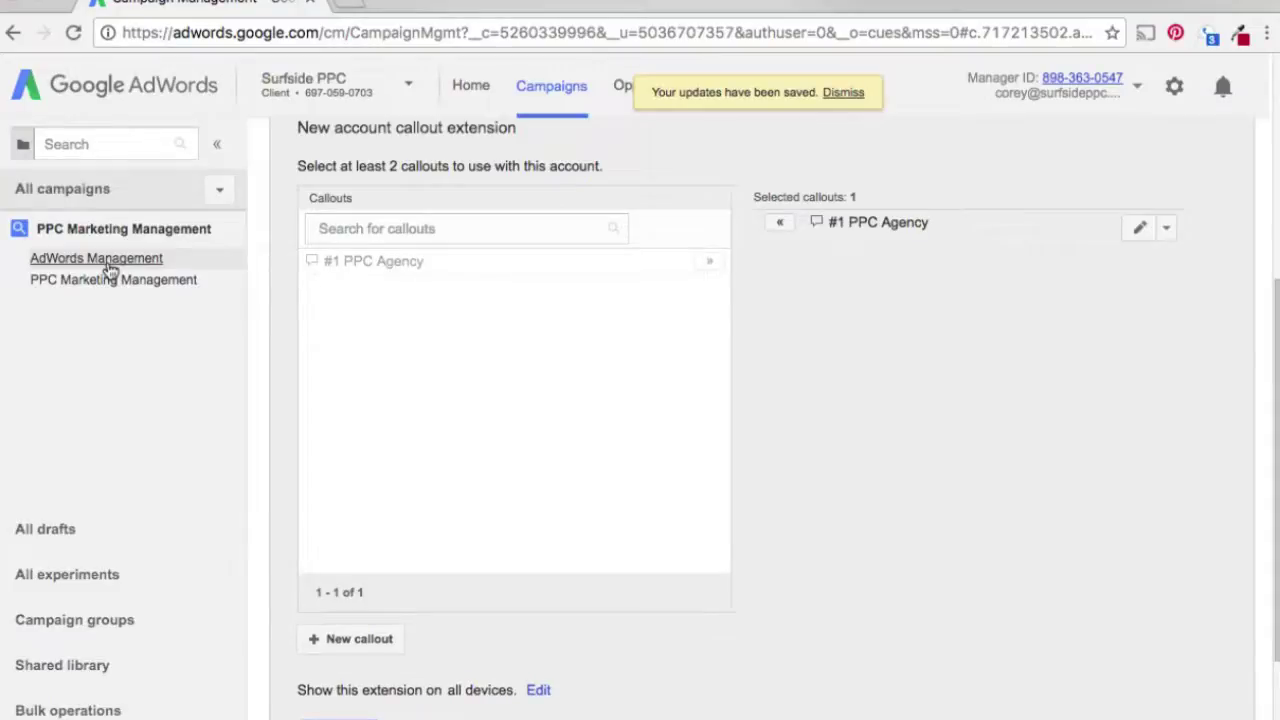
{"action": "left_click", "coordinate": [349, 640]}
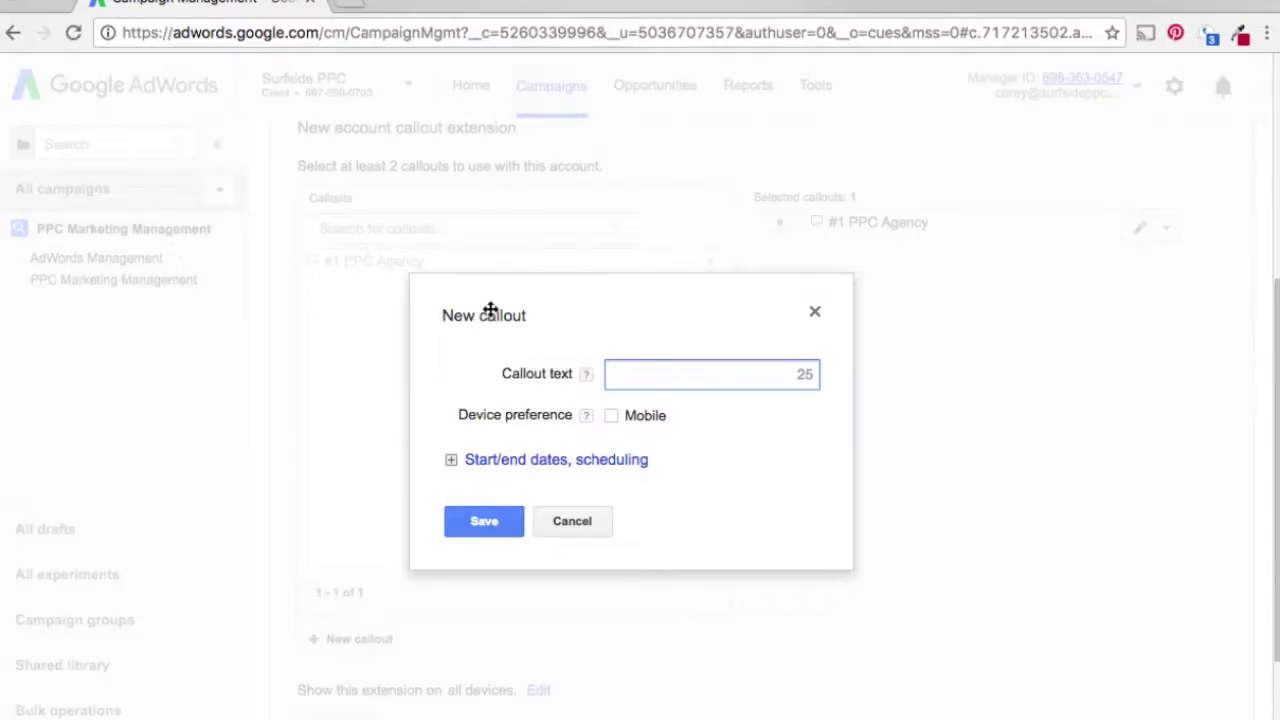
- Enter 'Contact Us Now' as the second callout and save it
{"action": "type", "text": "Contact Us Now"}
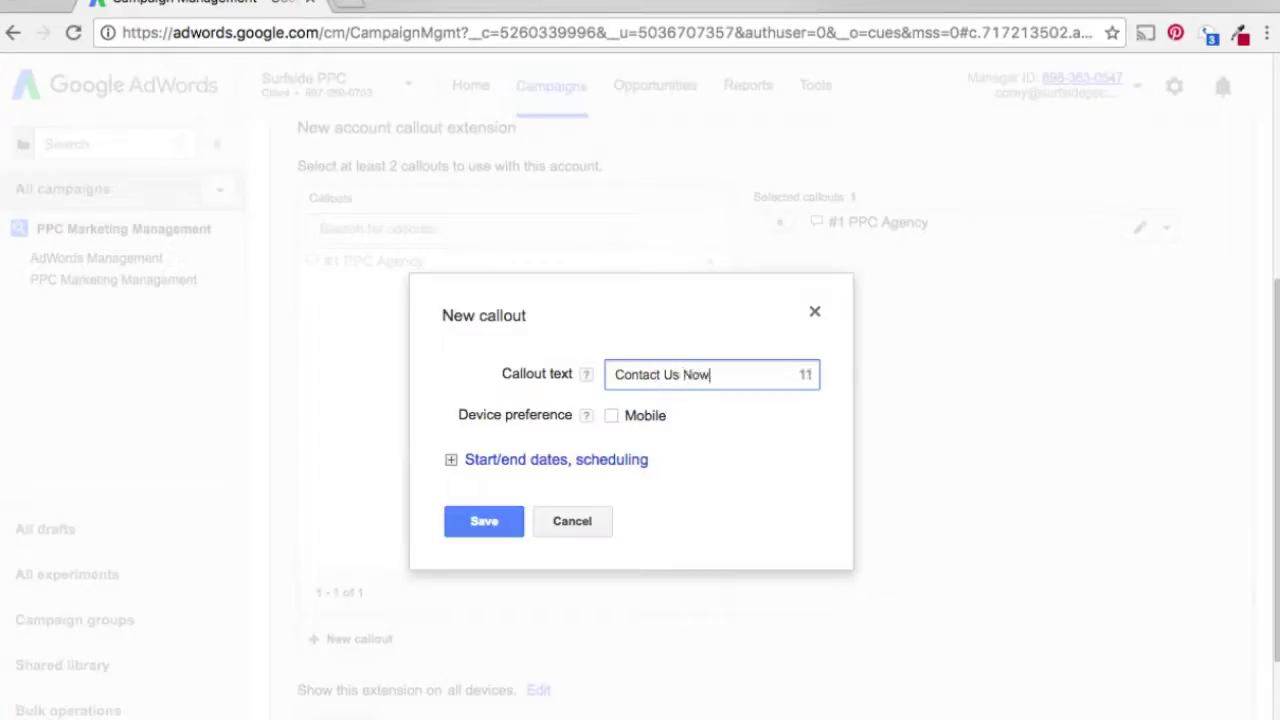
{"action": "left_click_drag", "start_coordinate": [723, 369], "coordinate": [606, 371]}
{"action": "left_click", "coordinate": [617, 386]}
{"action": "left_click", "coordinate": [484, 524]}
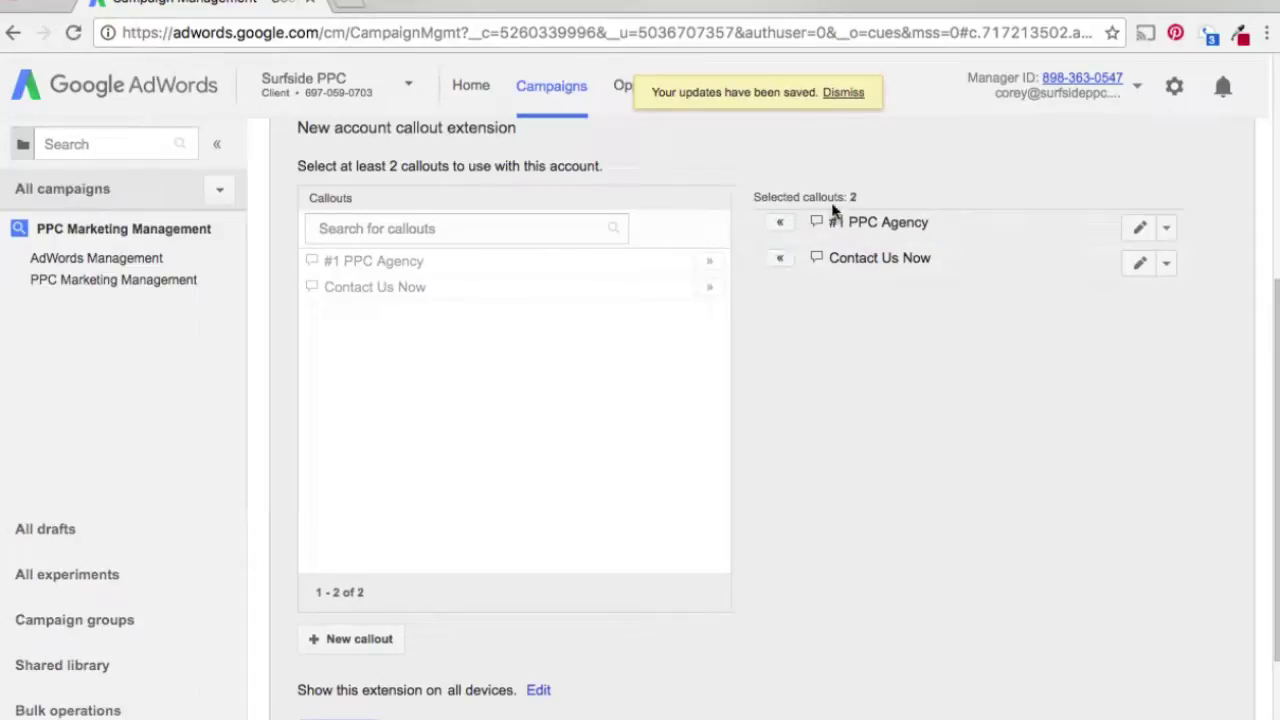
{"action": "left_click_drag", "start_coordinate": [829, 222], "coordinate": [934, 223]}
- Discard the extra empty callout and save the account extension with its two callouts
{"action": "left_click", "coordinate": [906, 366]}
{"action": "left_click", "coordinate": [368, 638]}
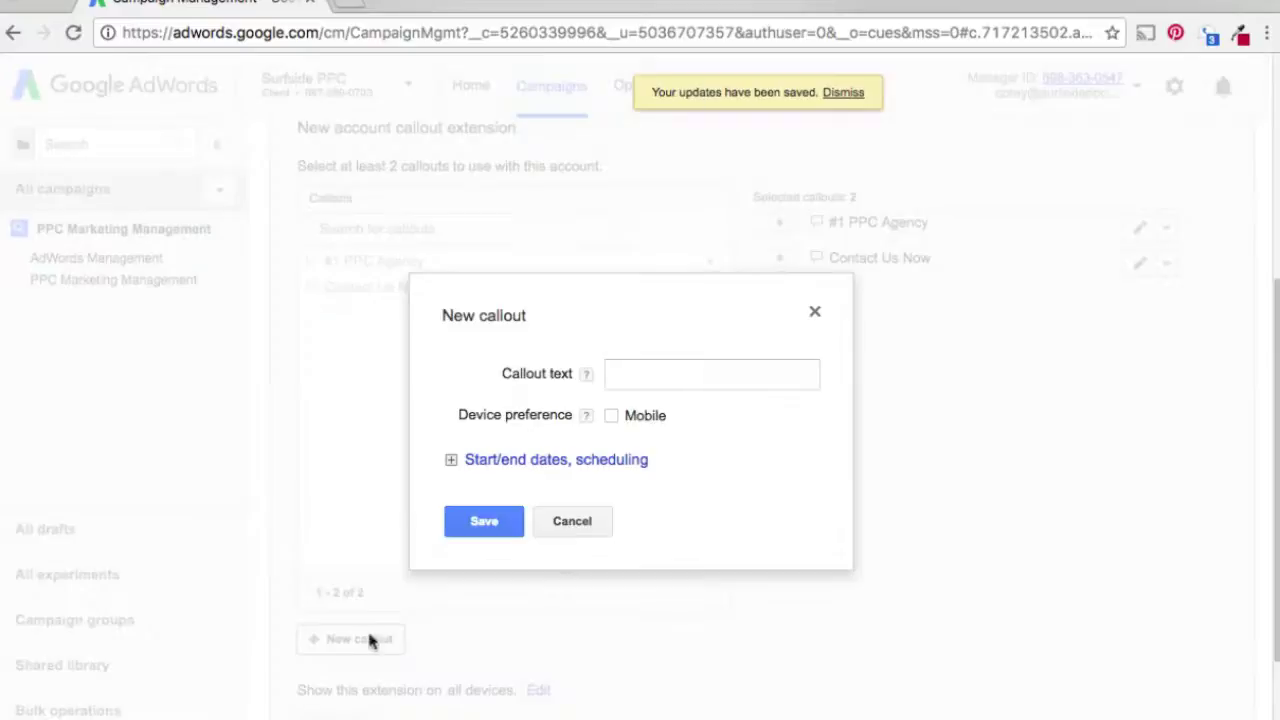
{"action": "left_click", "coordinate": [670, 374]}
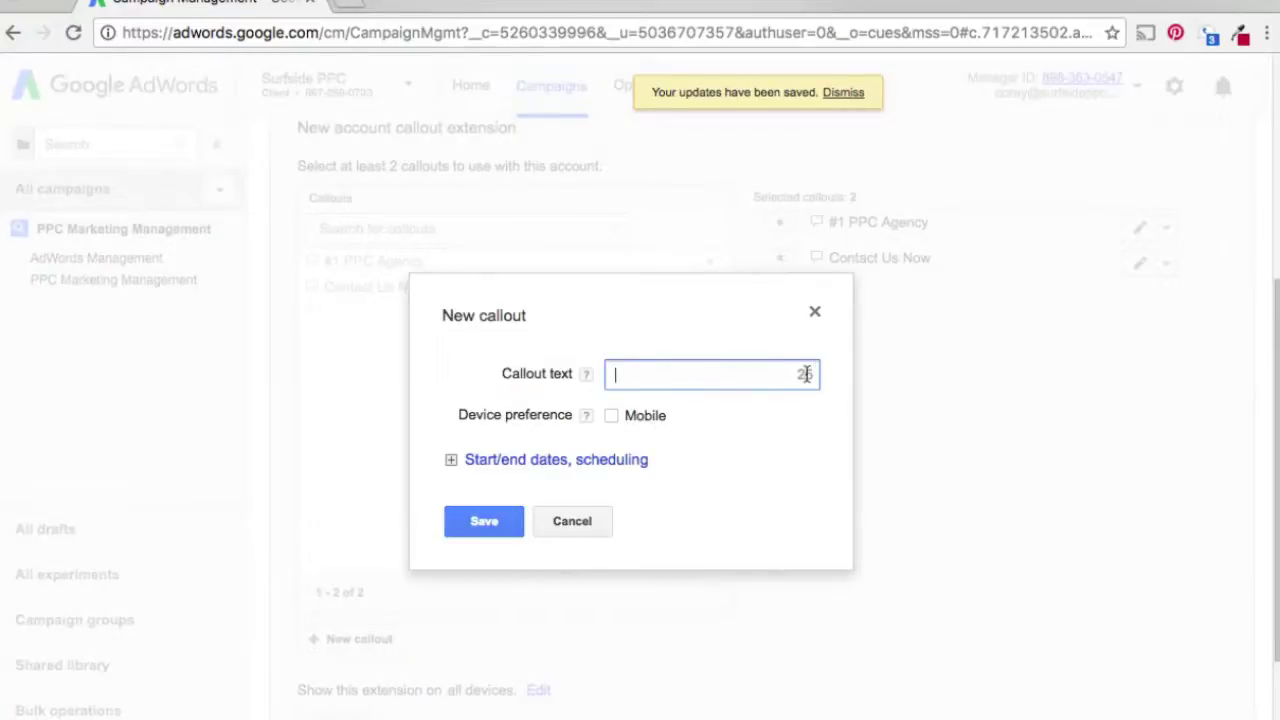
{"action": "left_click", "coordinate": [596, 530]}
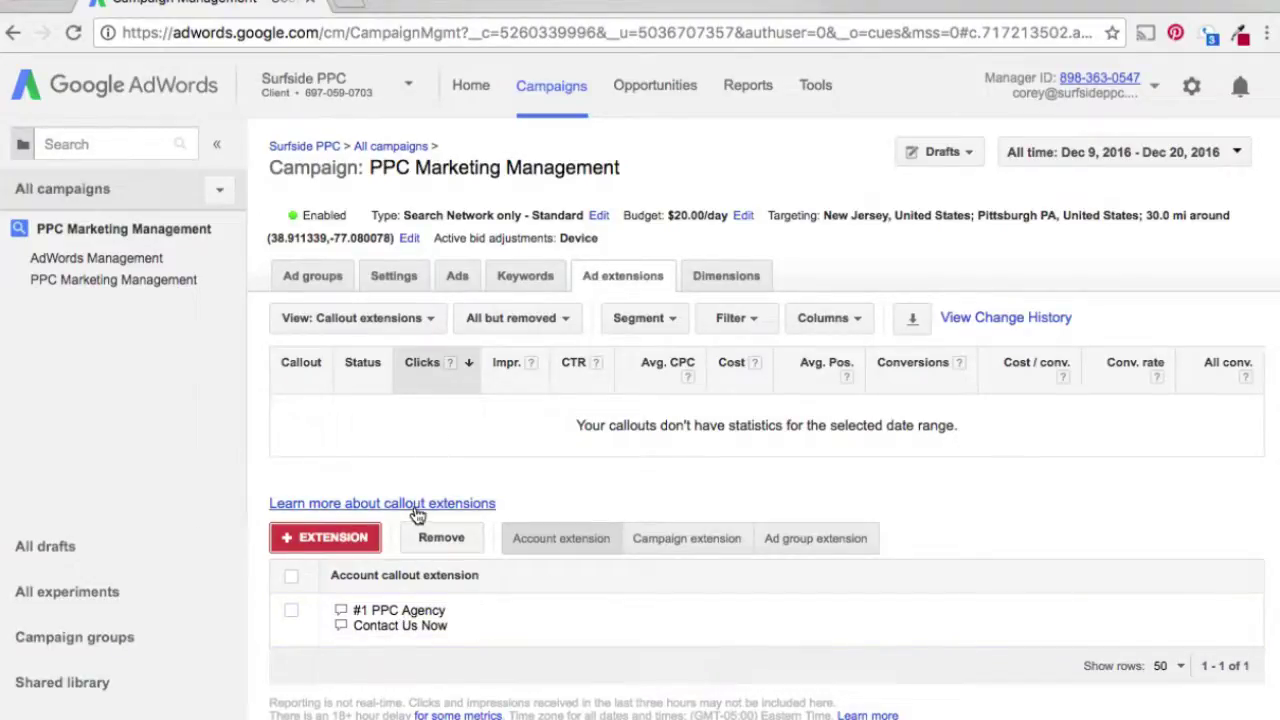
{"action": "left_click", "coordinate": [707, 538]}
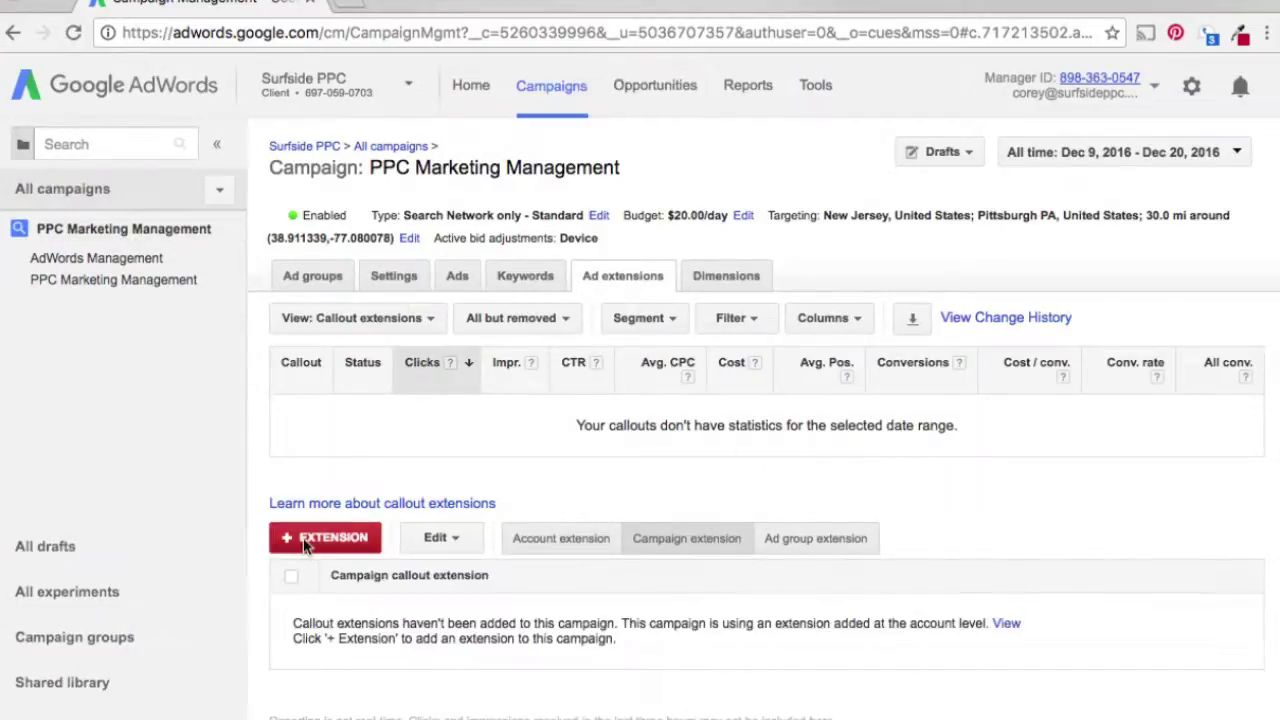
- Start a new campaign-level callout extension and scroll down to its callout picker
{"action": "left_click", "coordinate": [305, 545]}
{"action": "scroll", "coordinate": [946, 523], "scroll_direction": "down", "scroll_amount": 5}
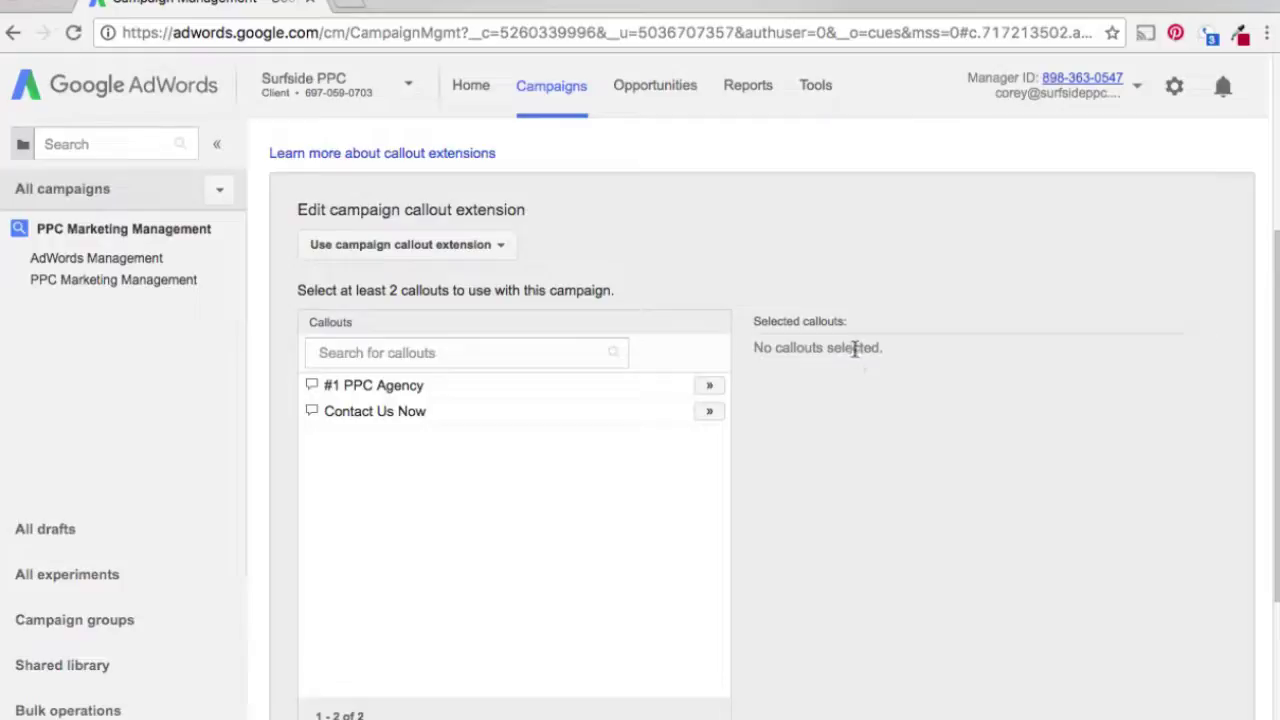
{"action": "scroll", "coordinate": [900, 410], "scroll_direction": "down", "scroll_amount": 2}
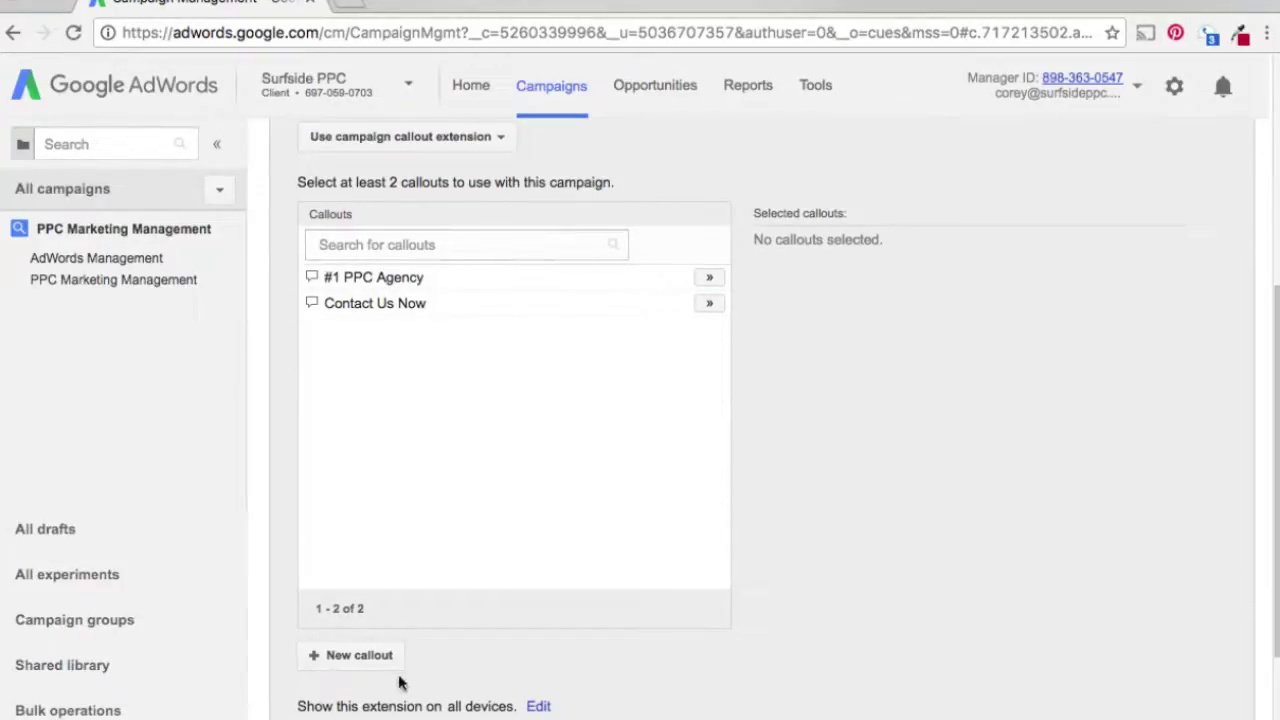
- Create and save the campaign callout 'Affordable Services'
{"action": "left_click", "coordinate": [355, 656]}
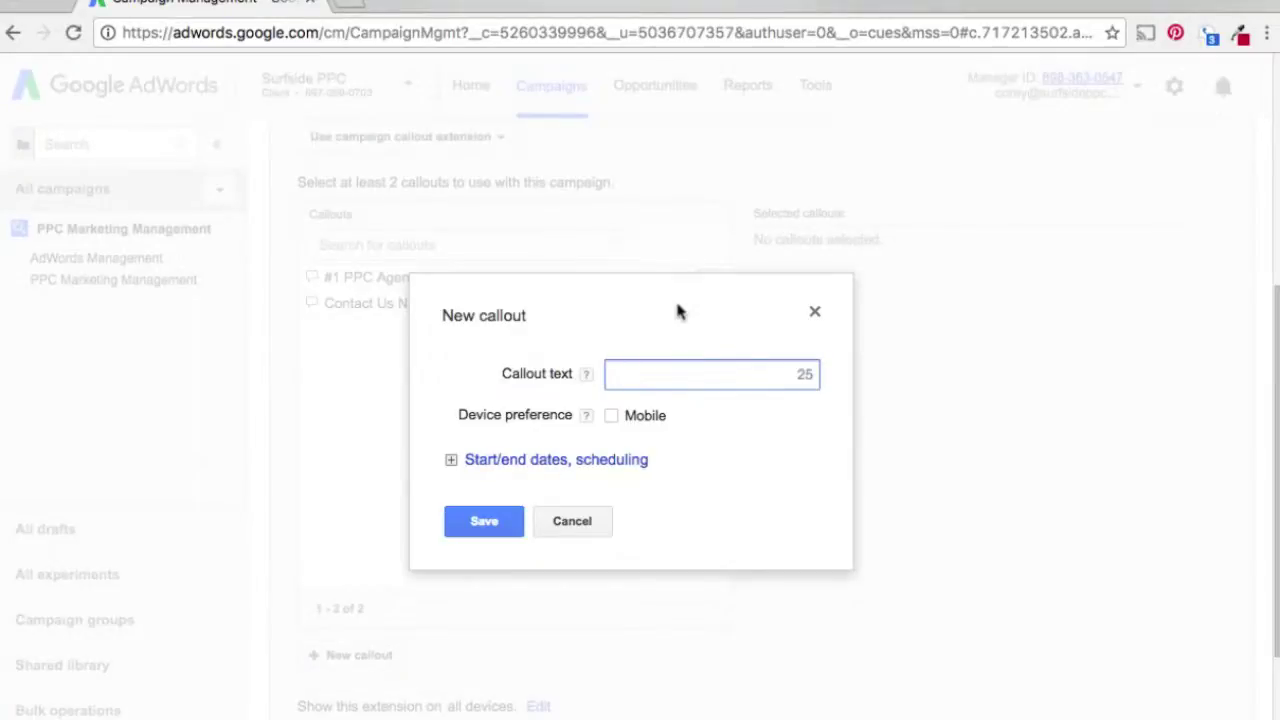
{"action": "type", "text": "Affordable Services"}
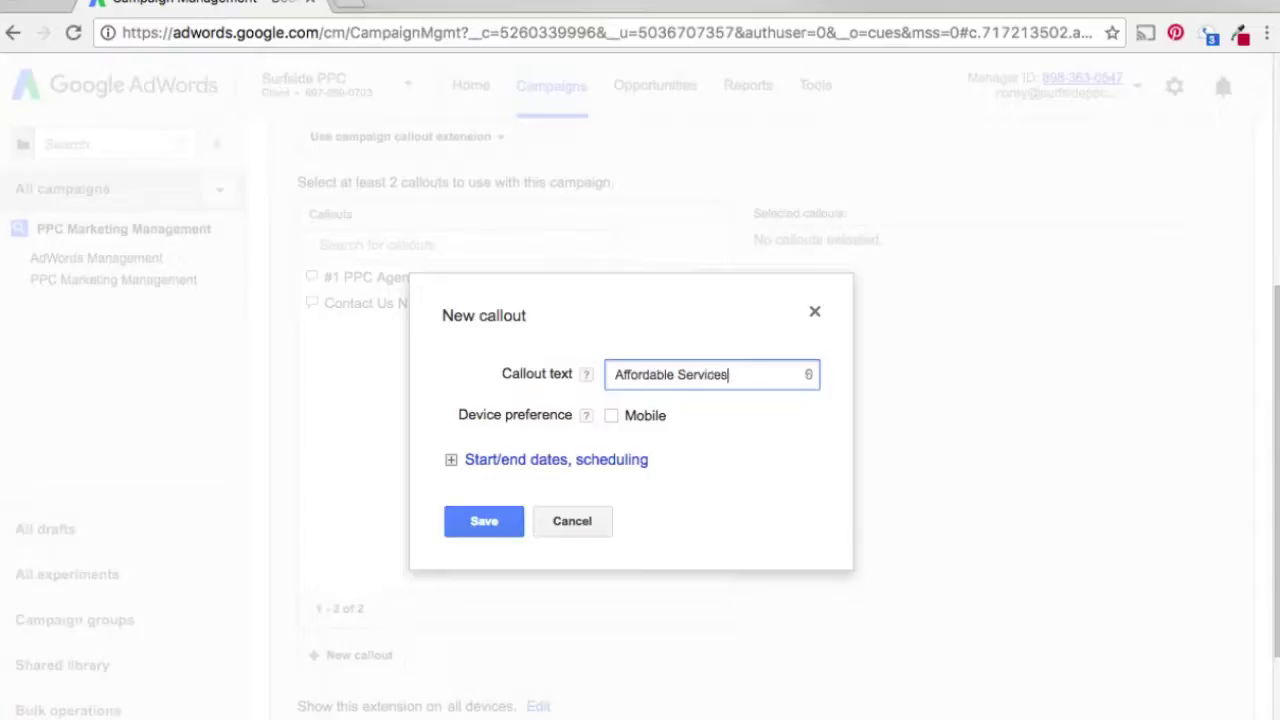
{"action": "left_click", "coordinate": [485, 524]}
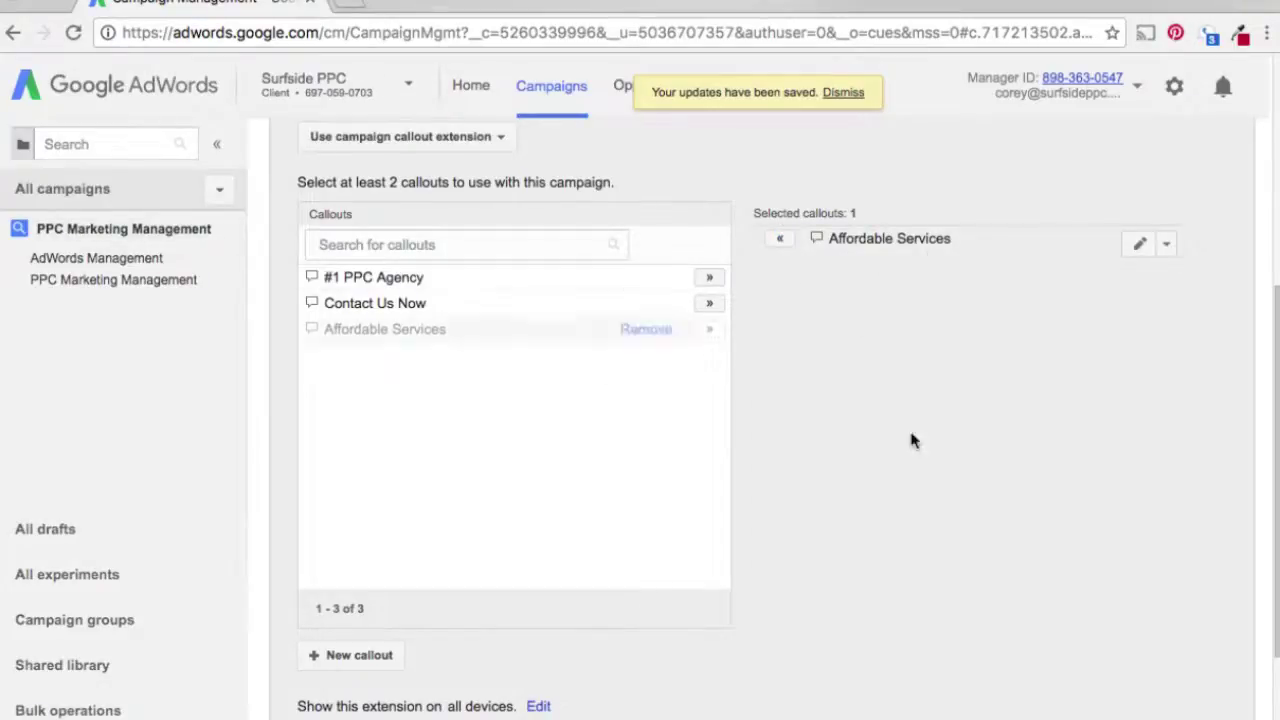
- Add the callout '7+ Yrs Experience', correcting its wording before saving
{"action": "scroll", "coordinate": [869, 438], "scroll_direction": "down", "scroll_amount": 3}
{"action": "left_click", "coordinate": [388, 484]}
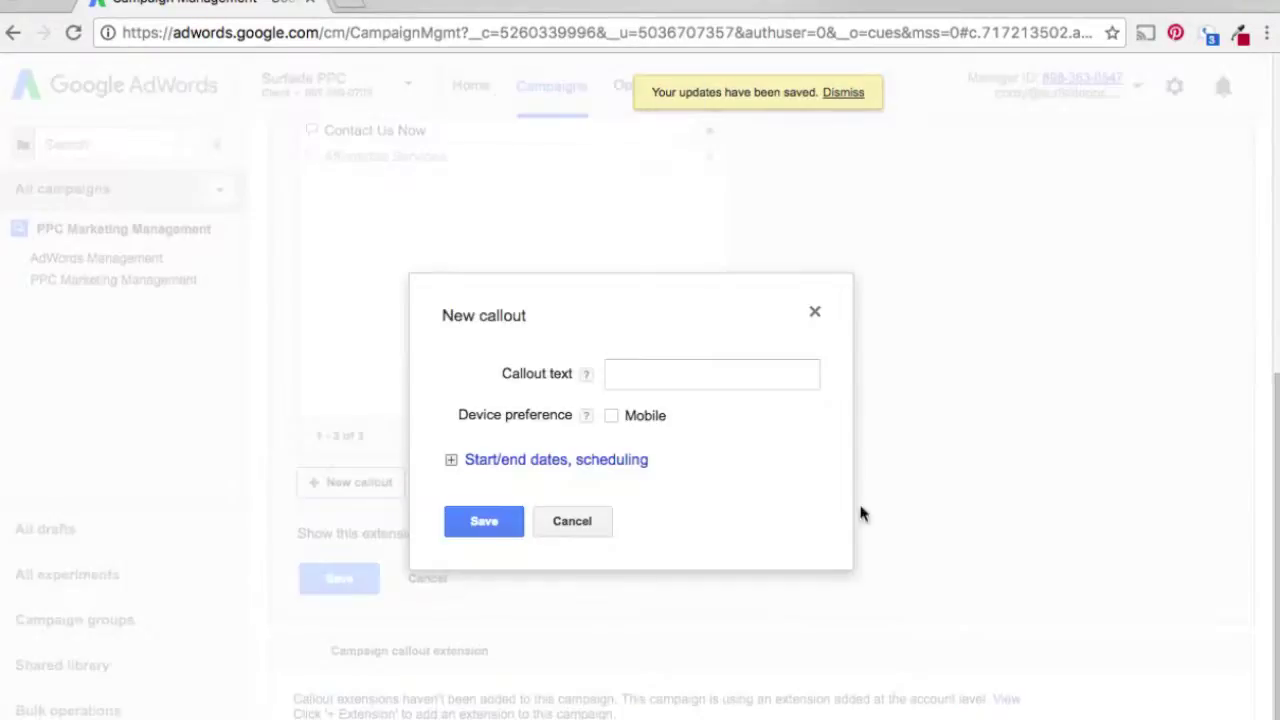
{"action": "left_click", "coordinate": [748, 375]}
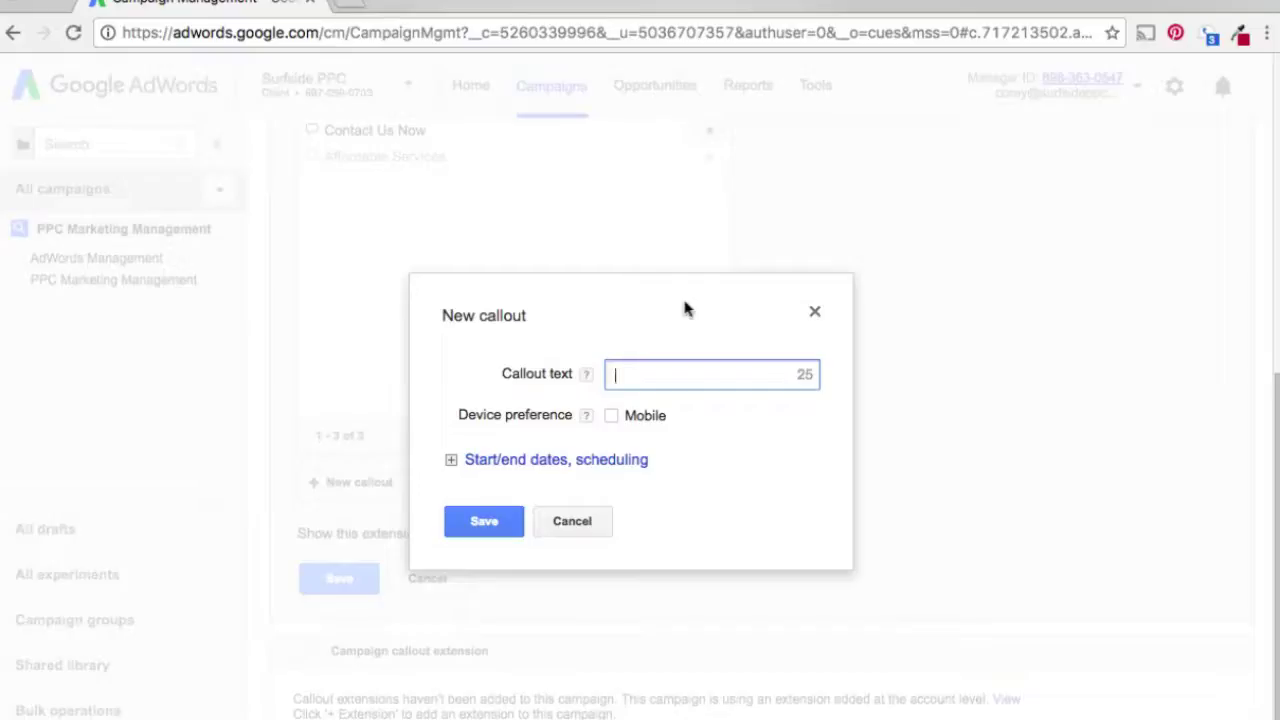
{"action": "type", "text": "7yrs"}
{"action": "type", "text": "Experience"}
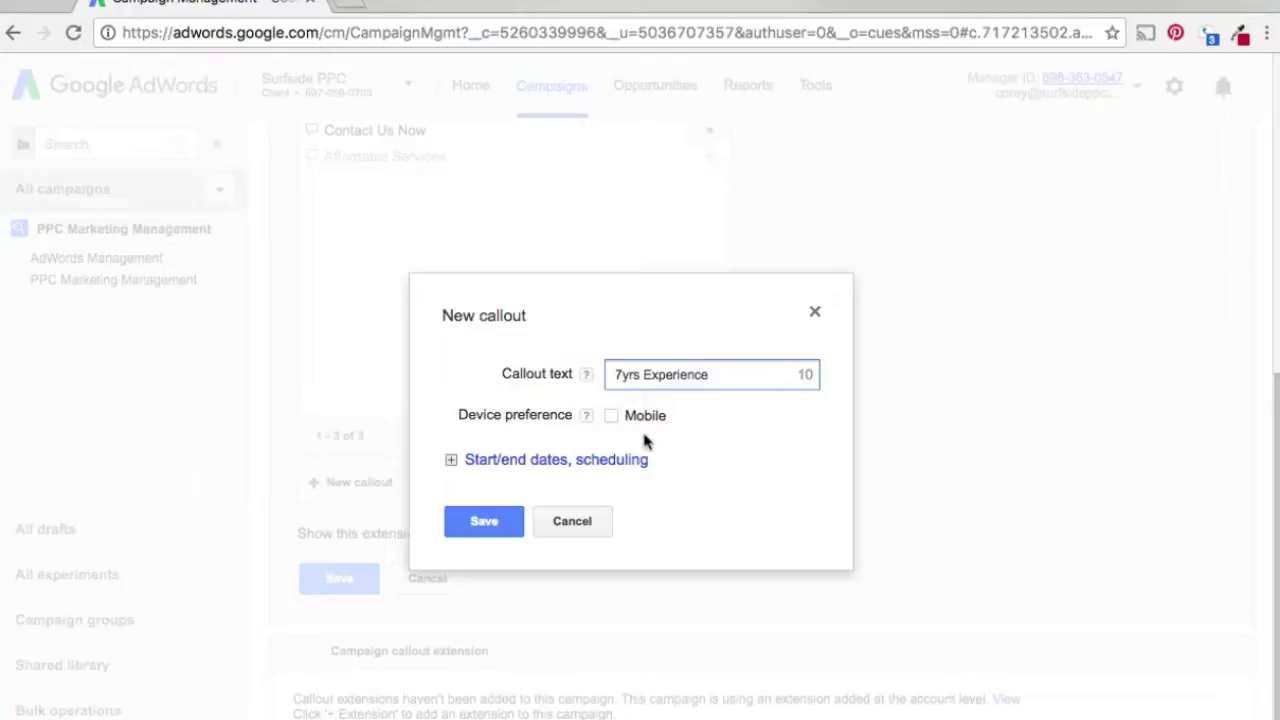
{"action": "left_click", "coordinate": [624, 375]}
{"action": "type", "text": "+"}
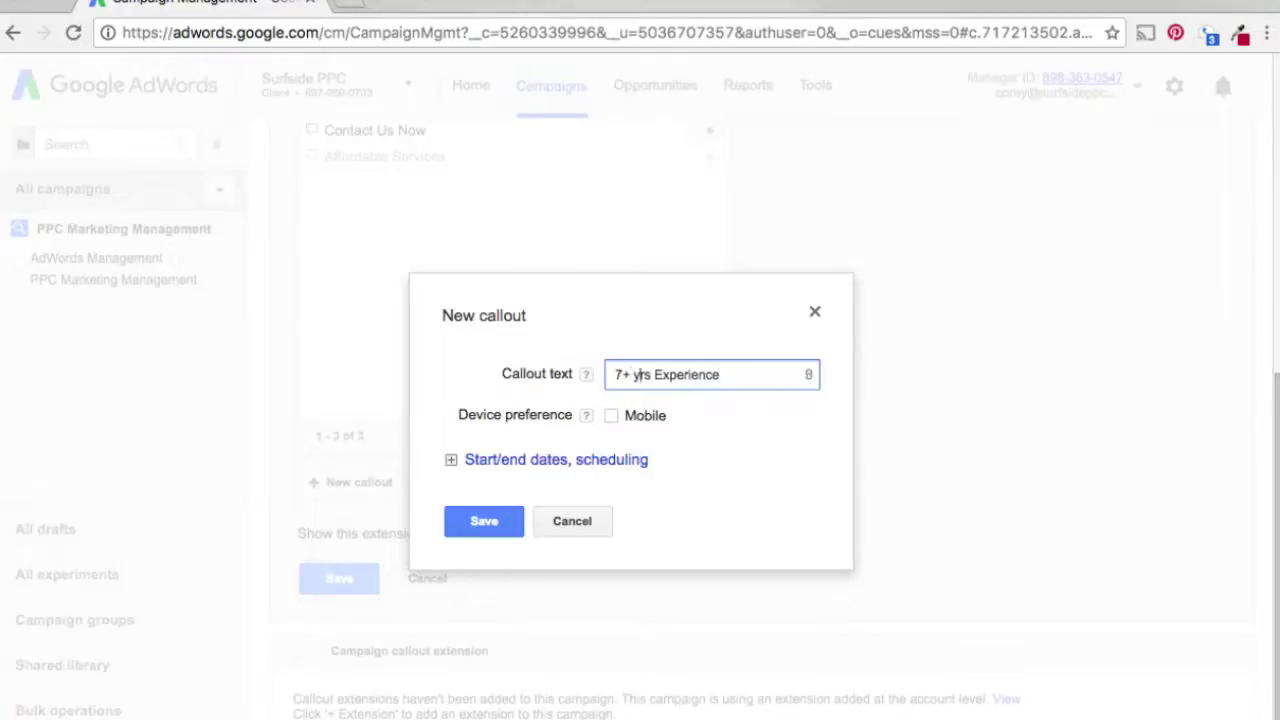
{"action": "key", "text": "Delete"}
{"action": "type", "text": "Y"}
{"action": "left_click", "coordinate": [491, 518]}
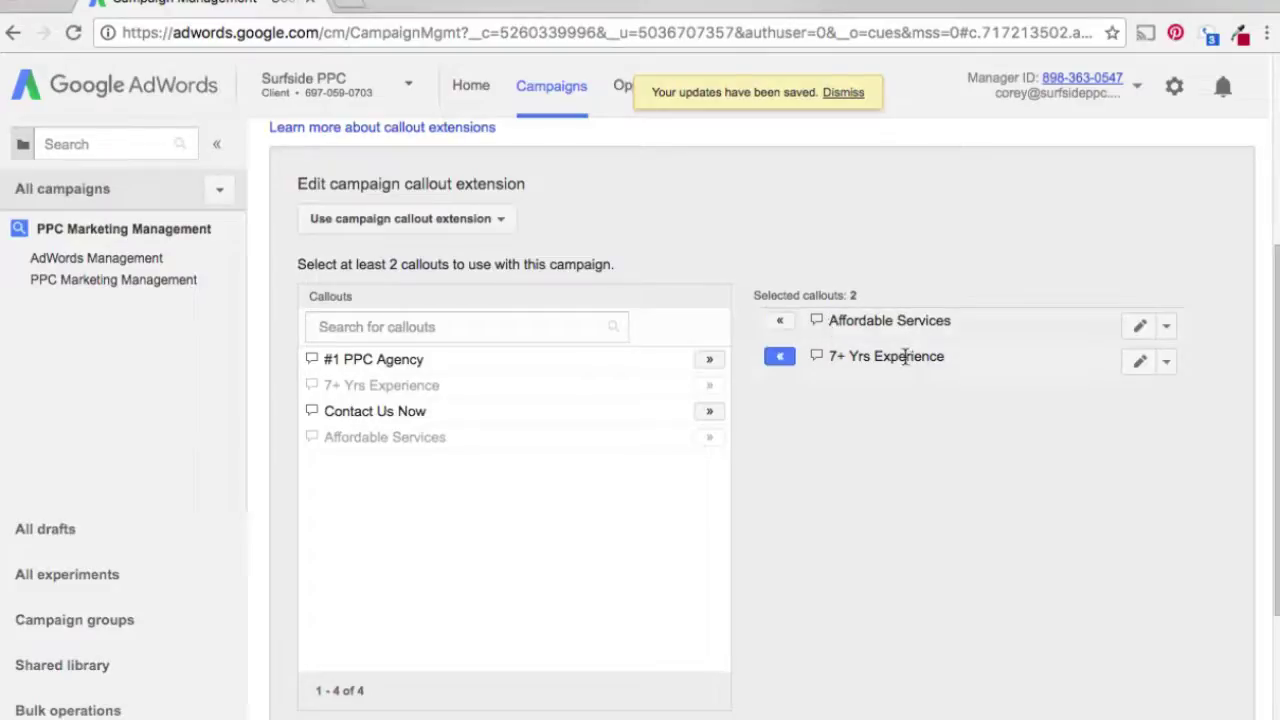
- Create and save the callout '24hr Phone Service'
{"action": "scroll", "coordinate": [357, 574], "scroll_direction": "down", "scroll_amount": 3}
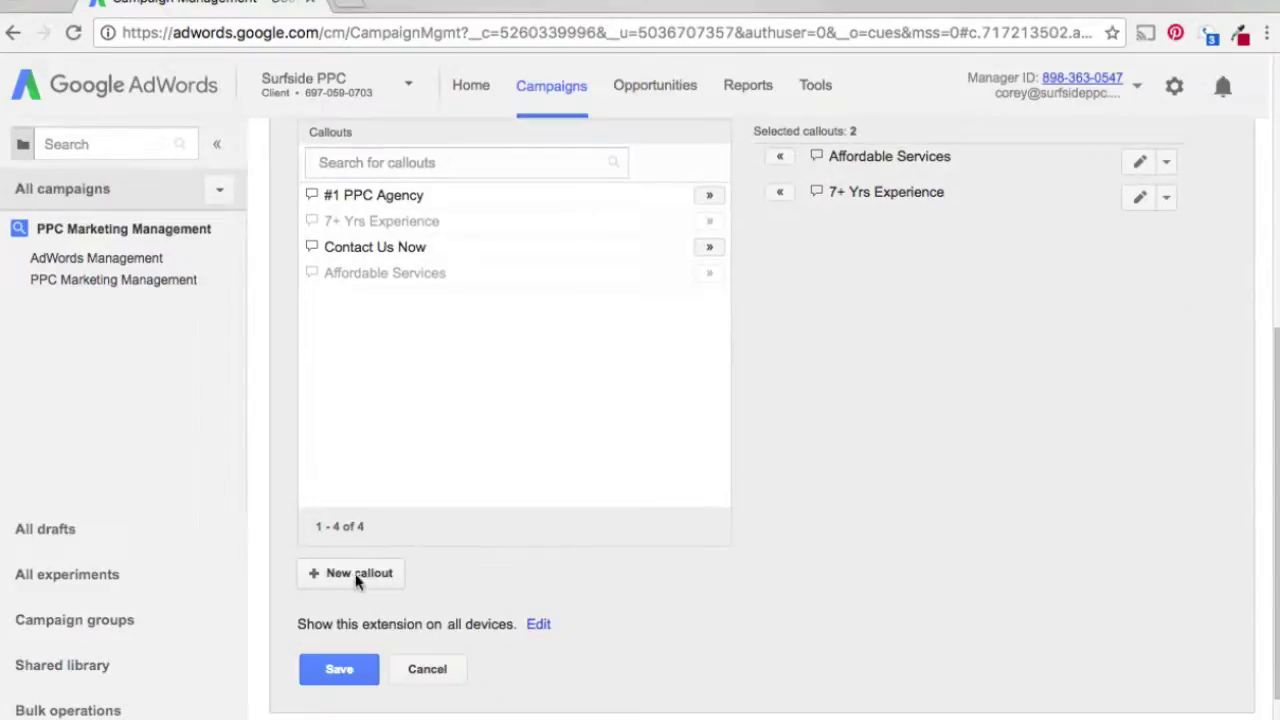
{"action": "left_click", "coordinate": [360, 574]}
{"action": "left_click", "coordinate": [709, 378]}
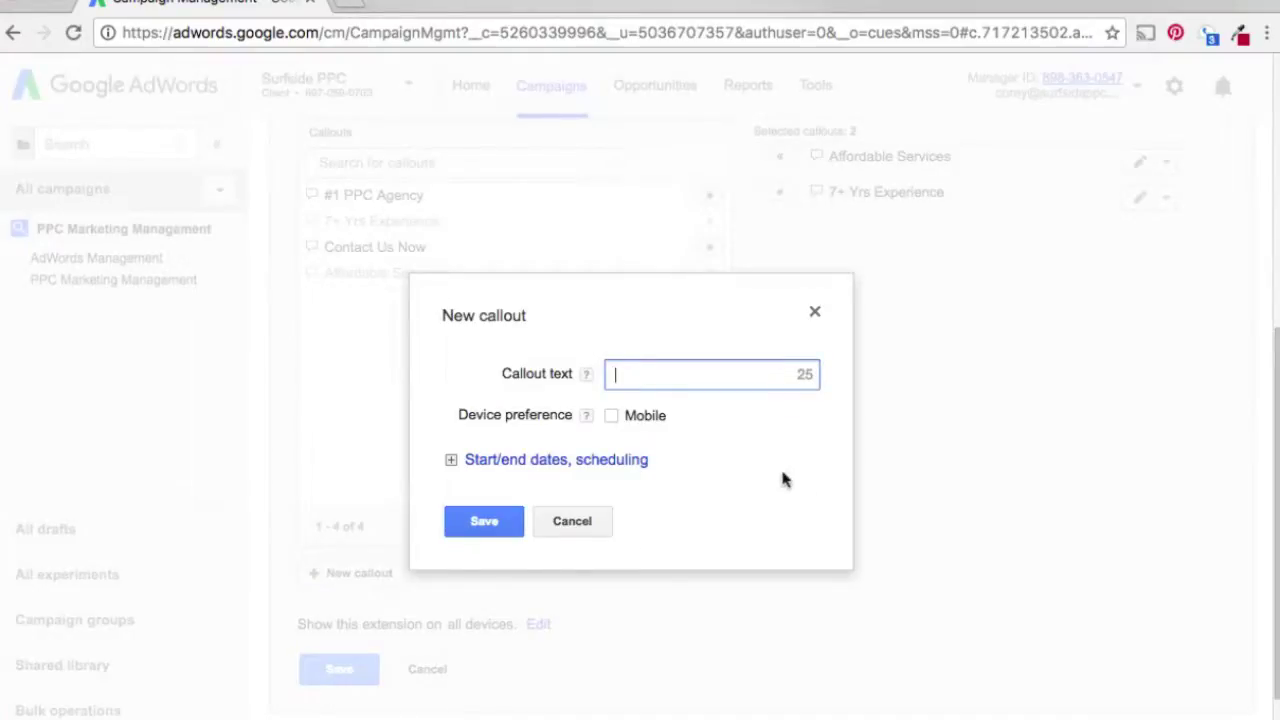
{"action": "type", "text": "24hr Phone Service"}
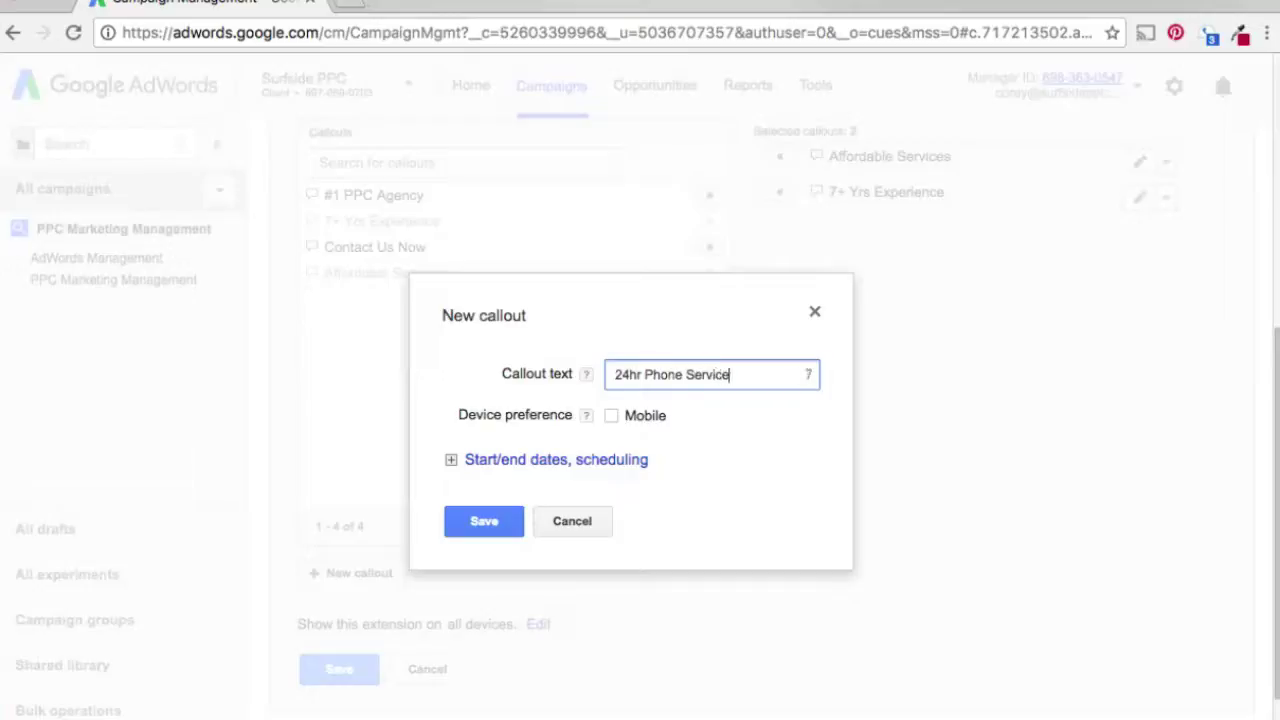
{"action": "left_click", "coordinate": [503, 521]}
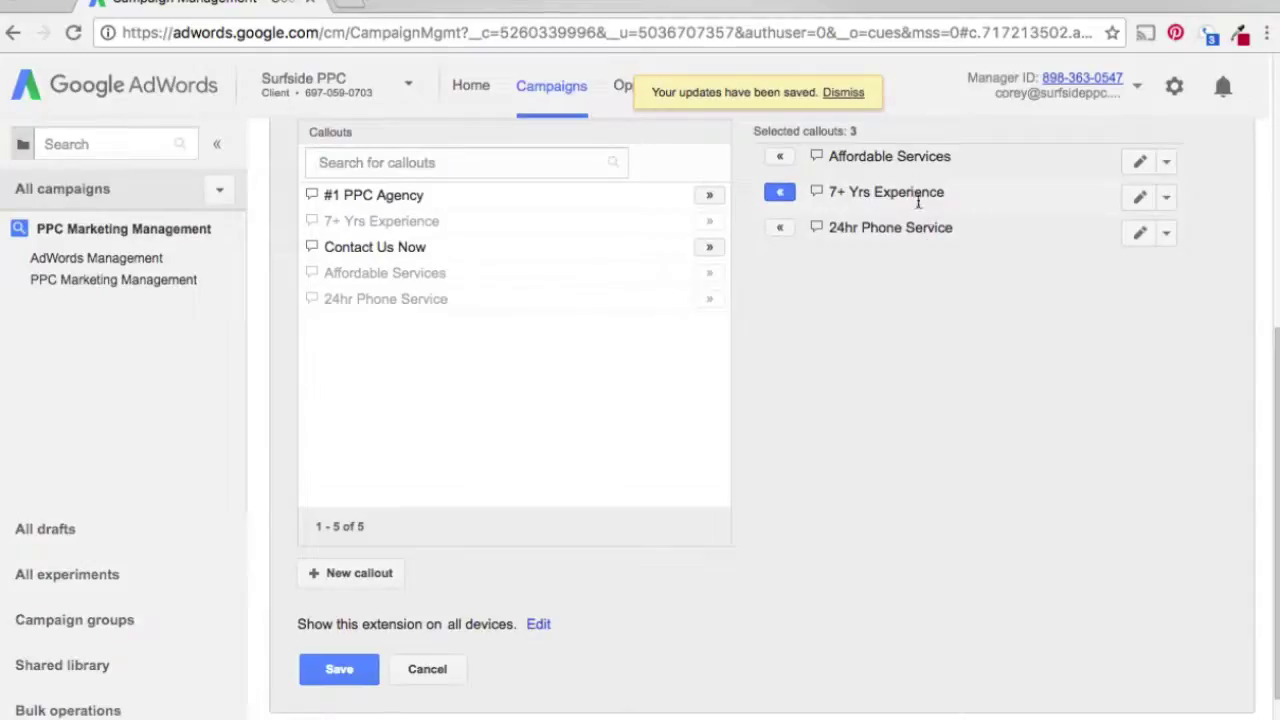
{"action": "left_click", "coordinate": [340, 575]}
- Add the callout 'Min Budget $2,000' and save the four-callout campaign extension
{"action": "left_click", "coordinate": [723, 364]}
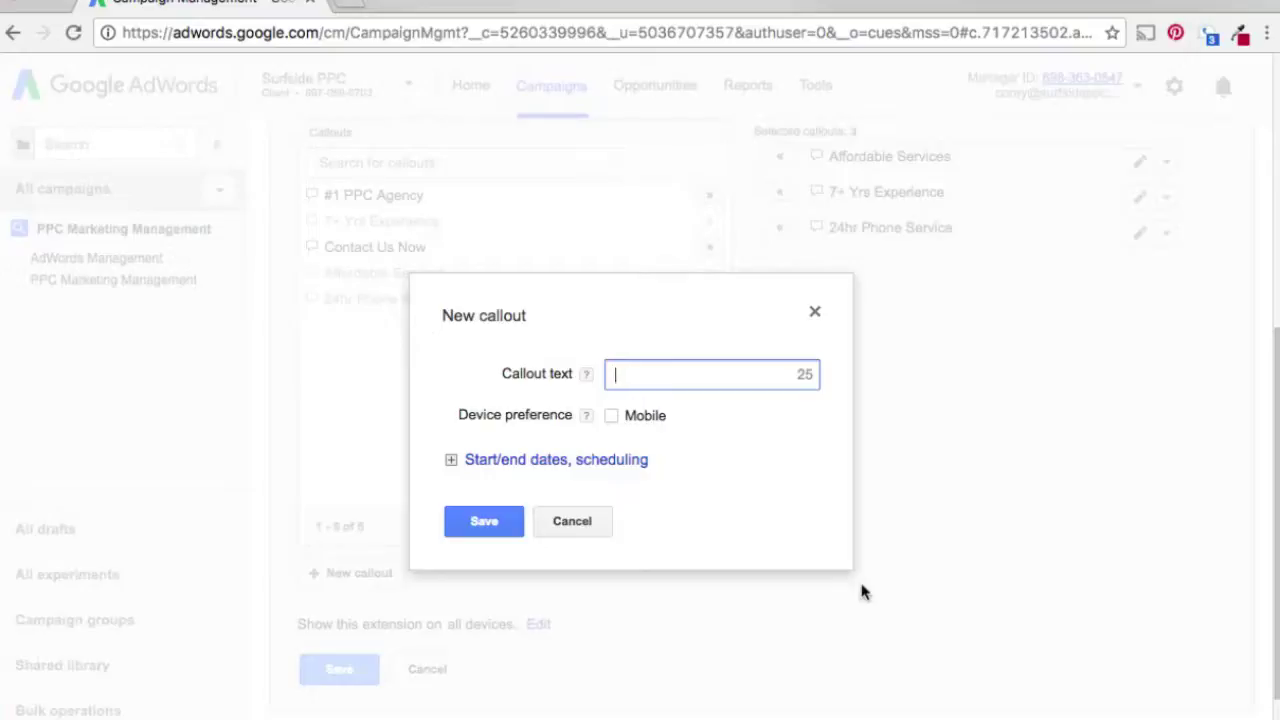
{"action": "type", "text": "Min Budget"}
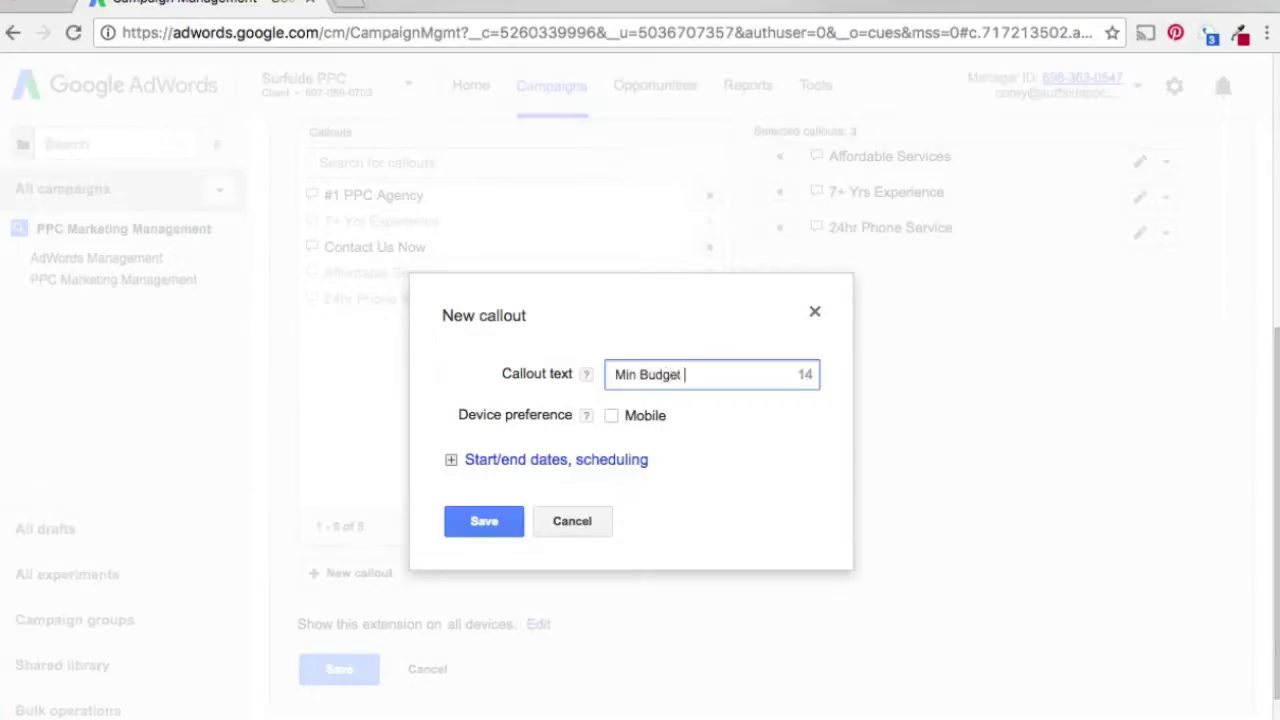
{"action": "type", "text": " $2,000"}
{"action": "left_click", "coordinate": [490, 528]}
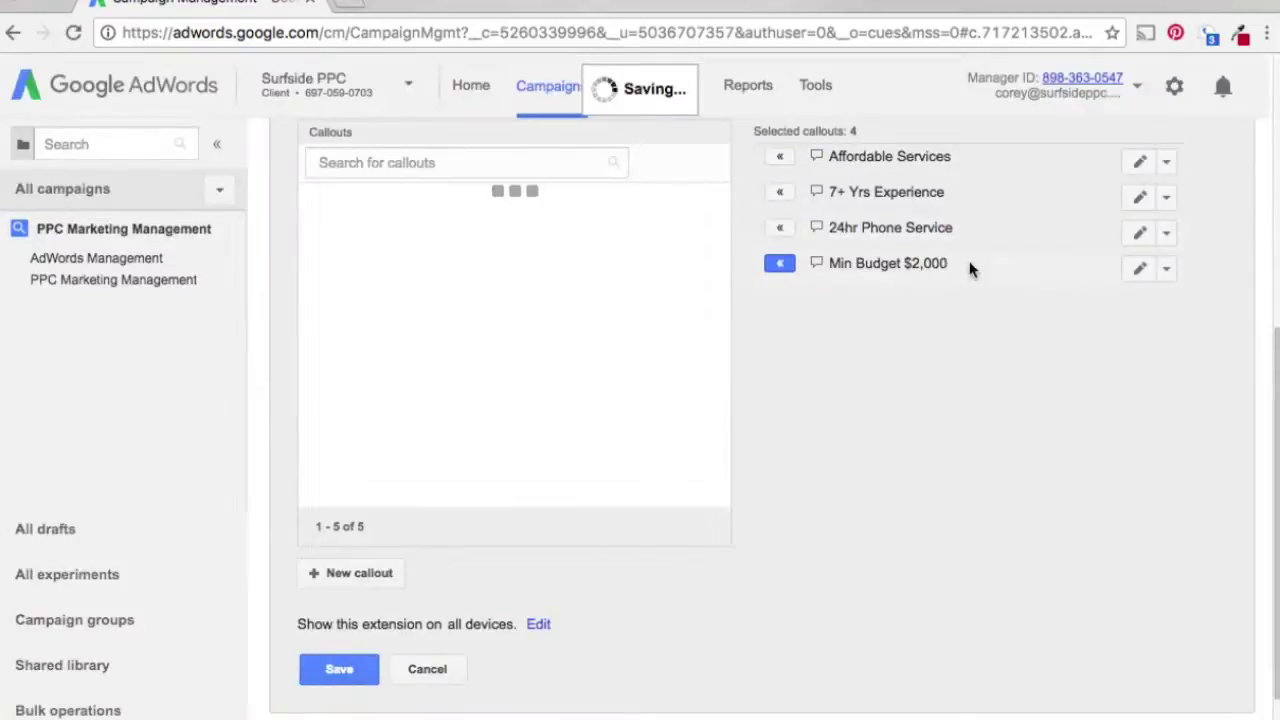
{"action": "left_click_drag", "start_coordinate": [940, 262], "coordinate": [831, 260]}
{"action": "left_click", "coordinate": [893, 322]}
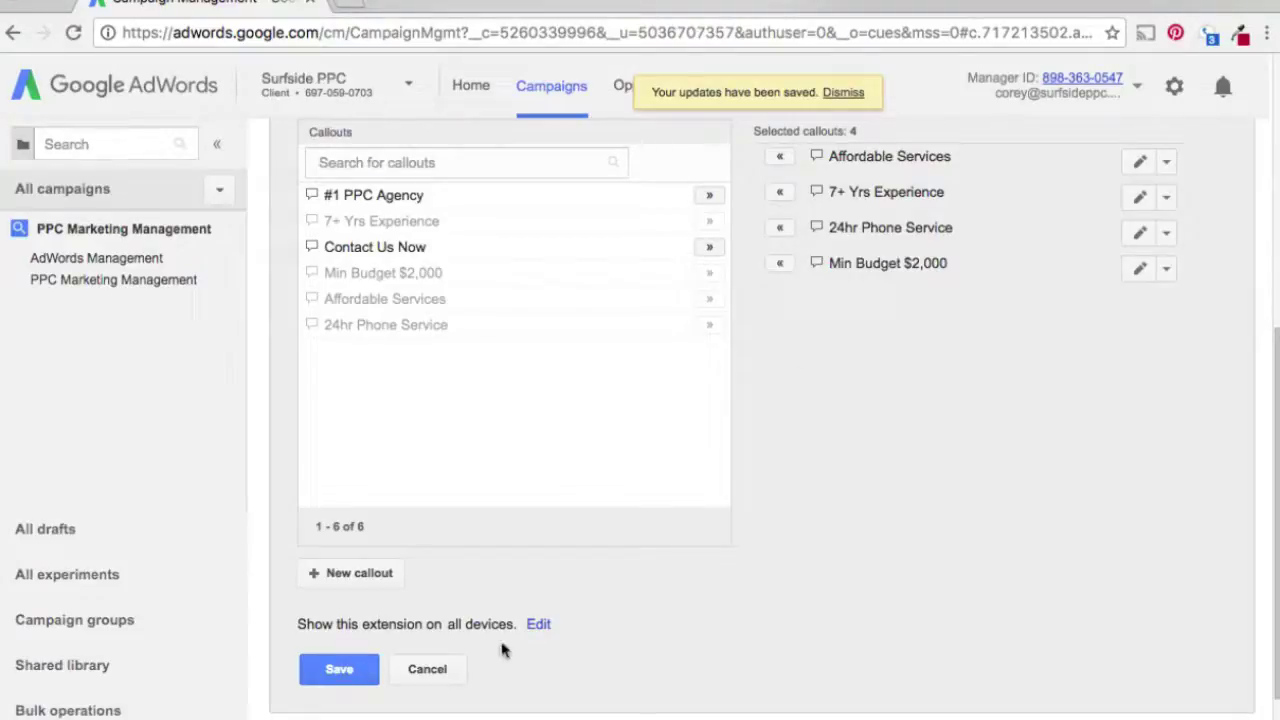
{"action": "left_click", "coordinate": [362, 678]}
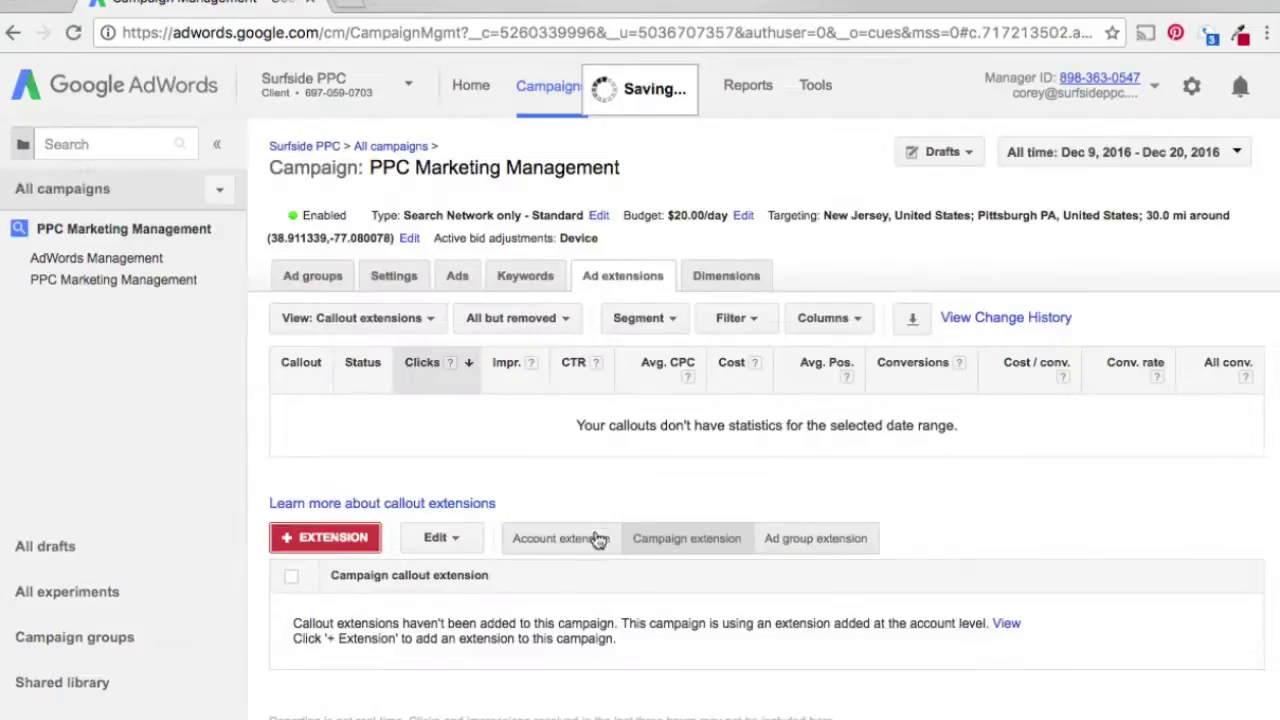
{"action": "left_click", "coordinate": [585, 538]}
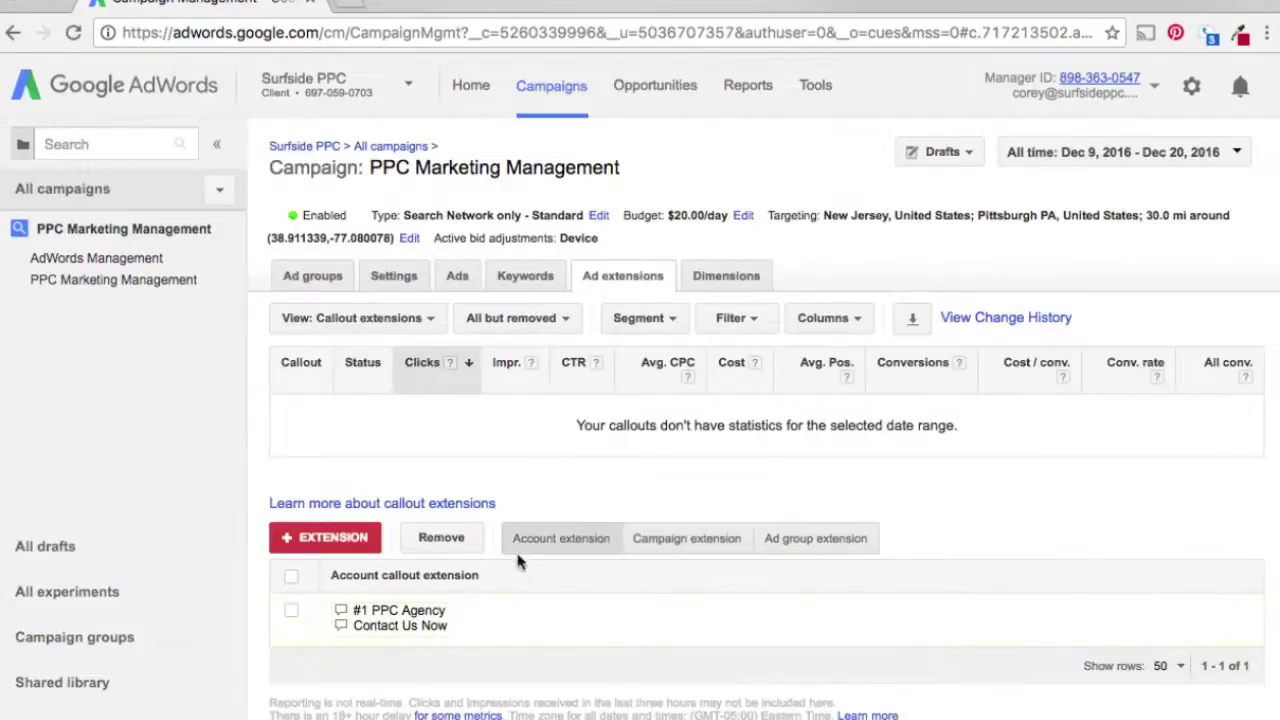
- Check campaign and ad group callouts, then start a callout extension for the AdWords Management ad group
{"action": "left_click", "coordinate": [640, 556]}
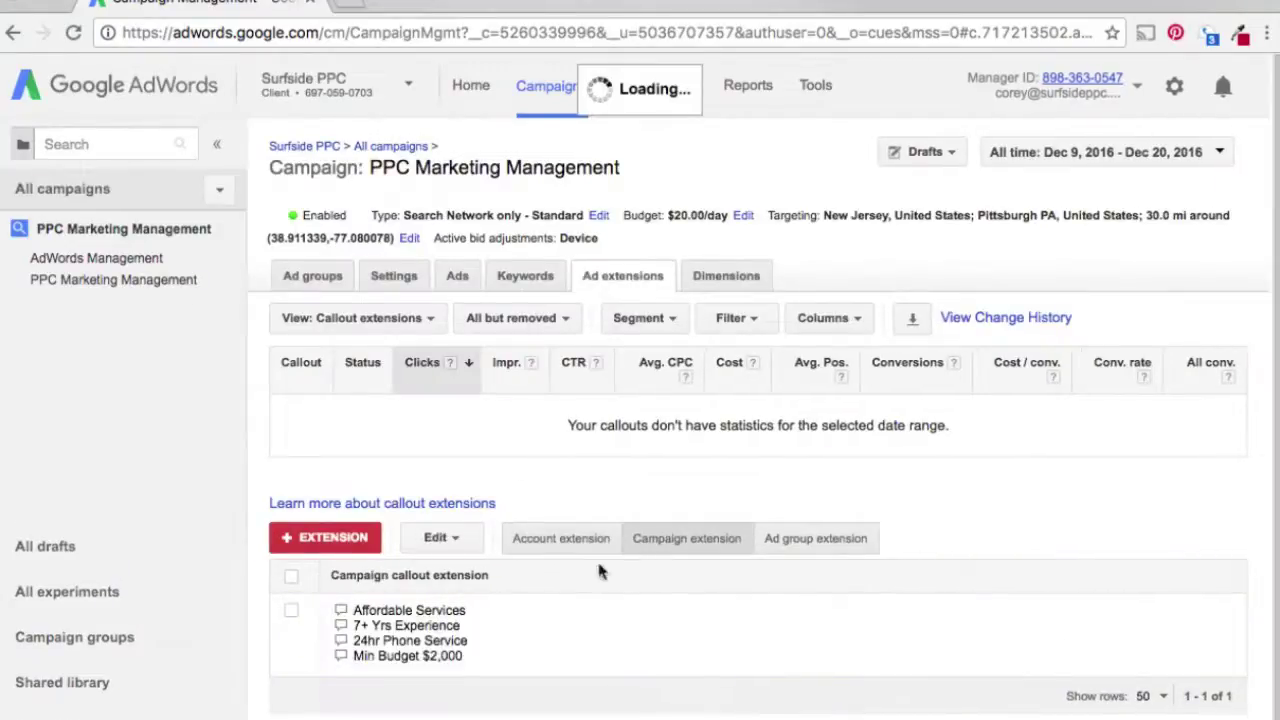
{"action": "left_click", "coordinate": [790, 548]}
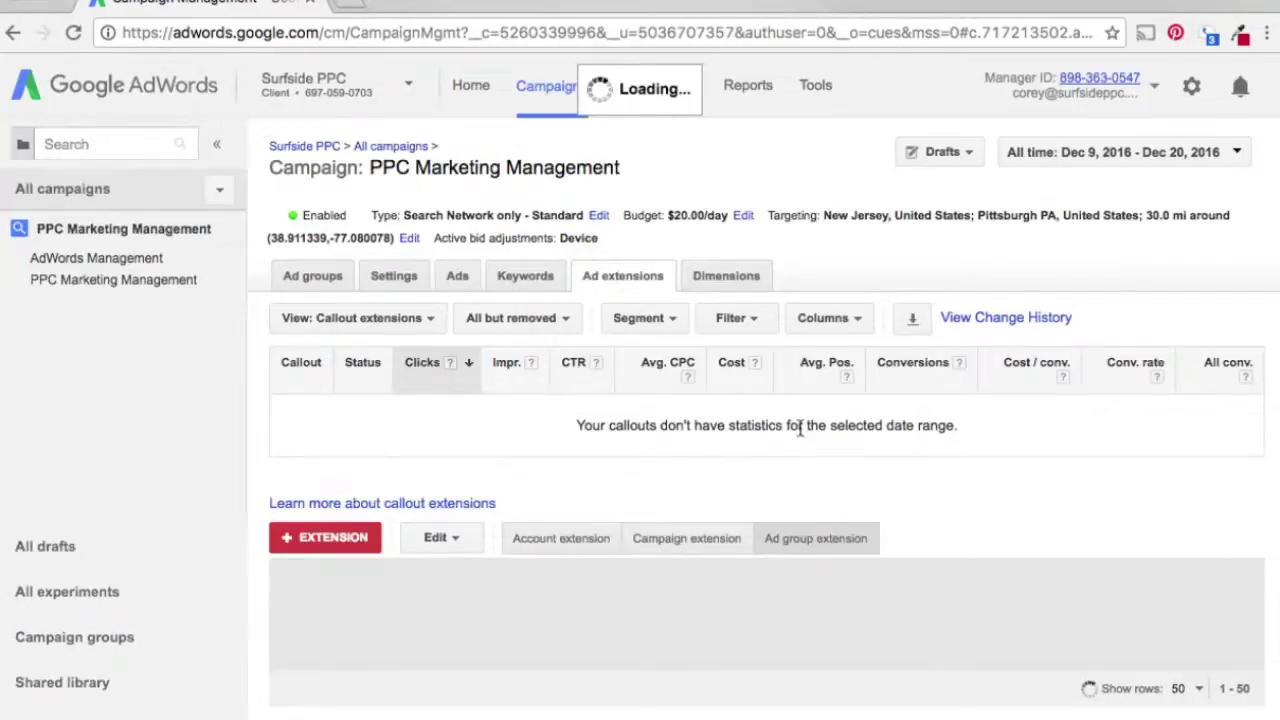
{"action": "left_click", "coordinate": [110, 260]}
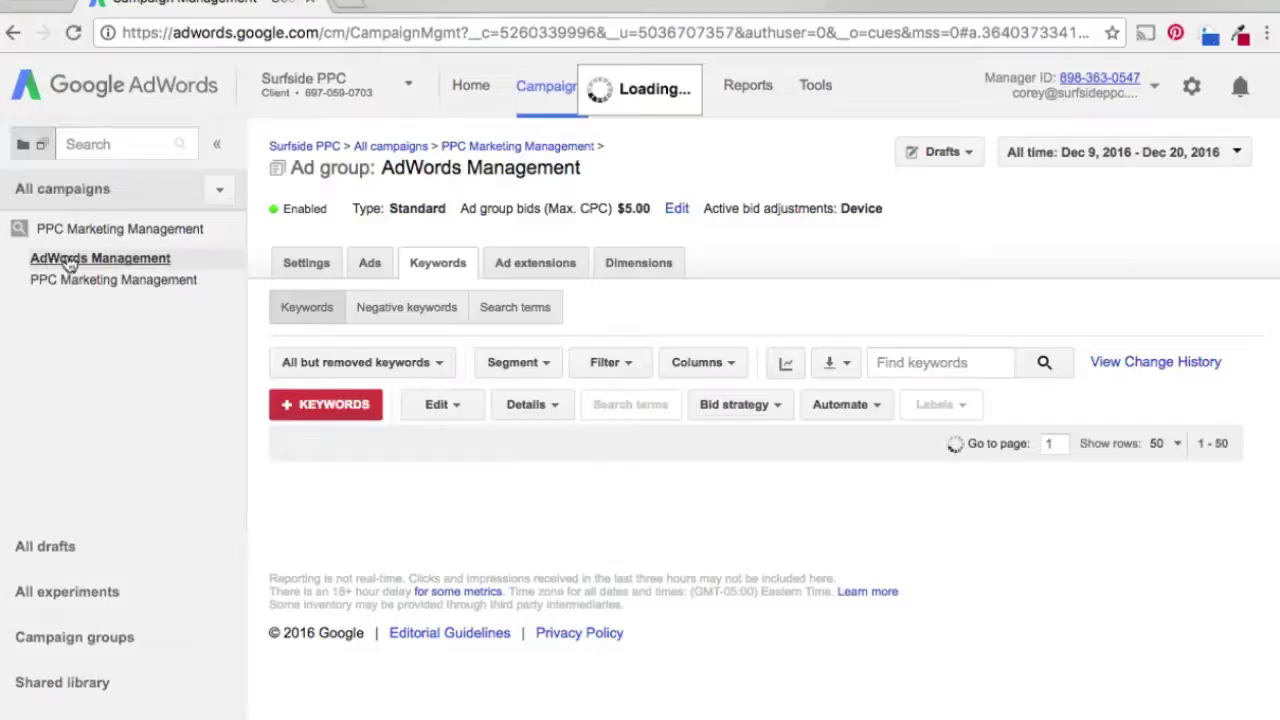
{"action": "left_click", "coordinate": [550, 266]}
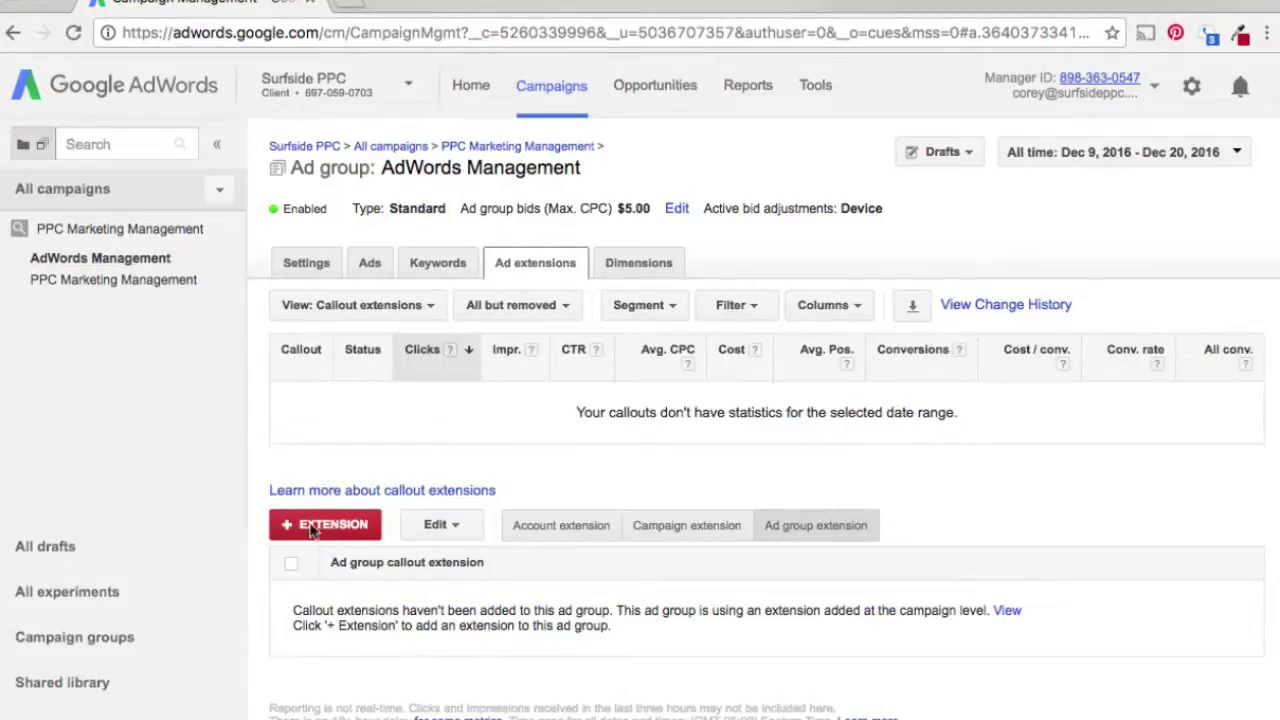
{"action": "left_click", "coordinate": [322, 527]}
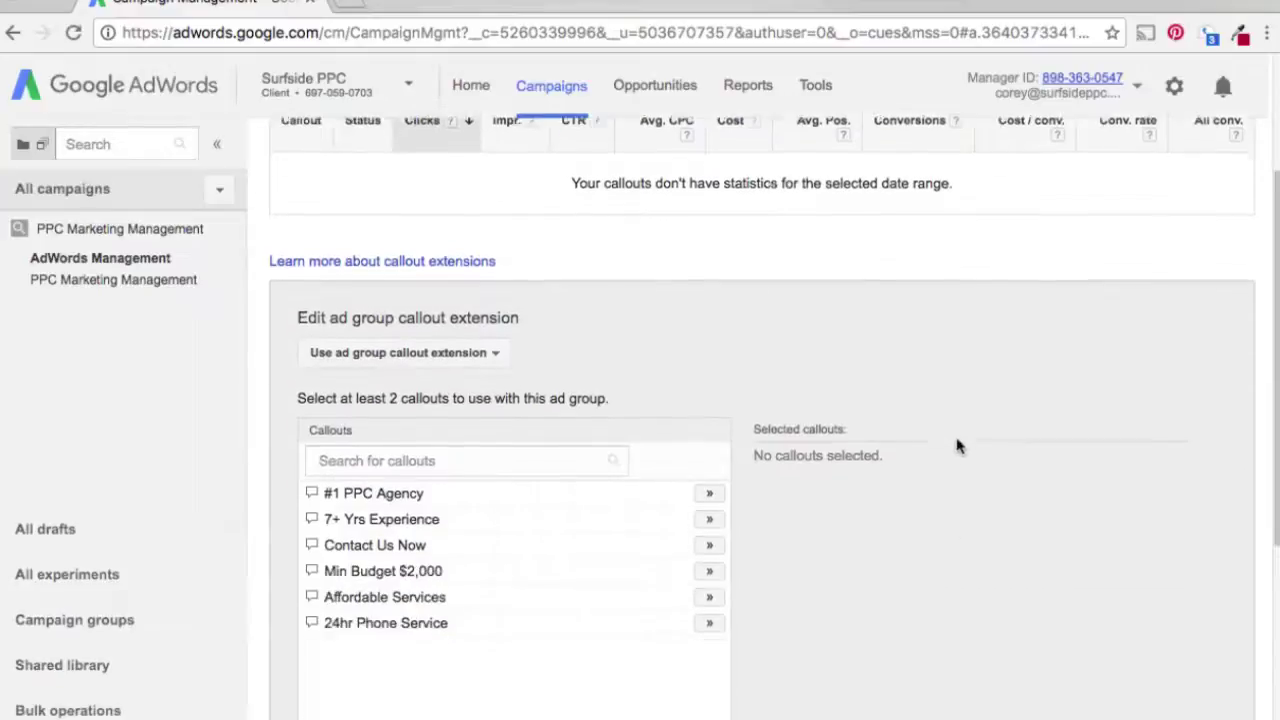
- Create and save the ad group callout '#1 AdWords Agency'
{"action": "left_click", "coordinate": [345, 689]}
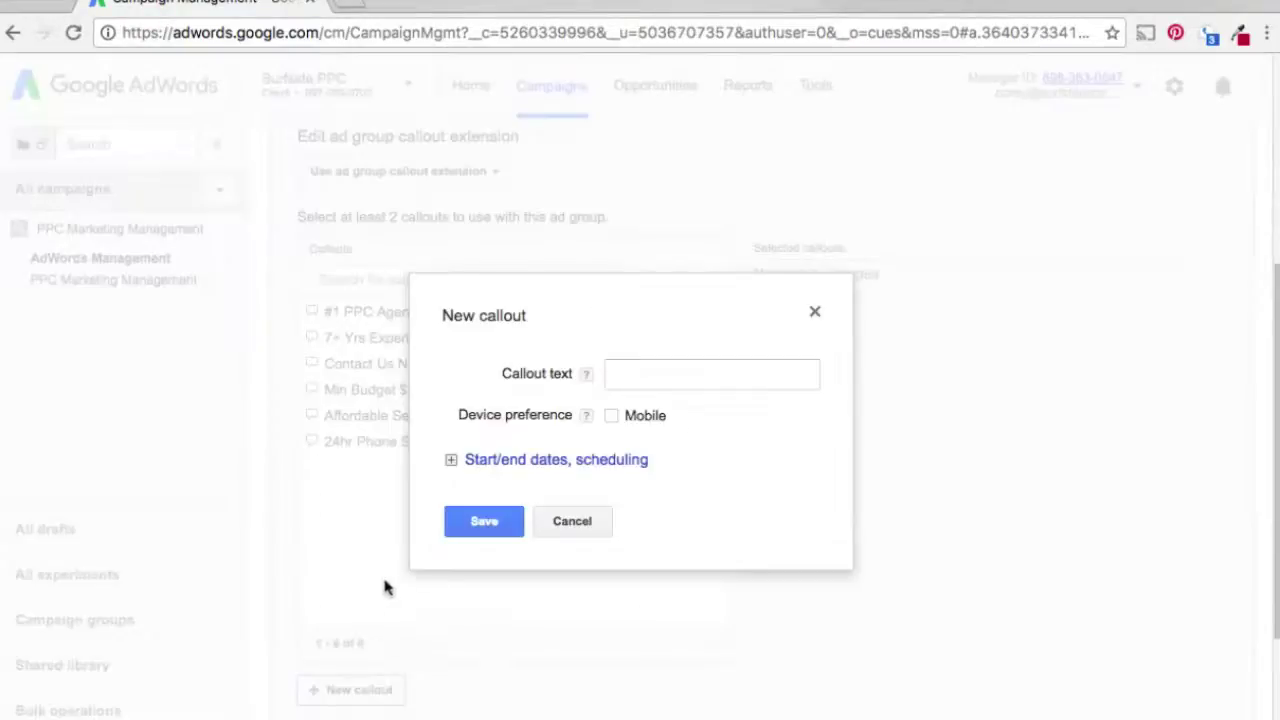
{"action": "left_click", "coordinate": [715, 373]}
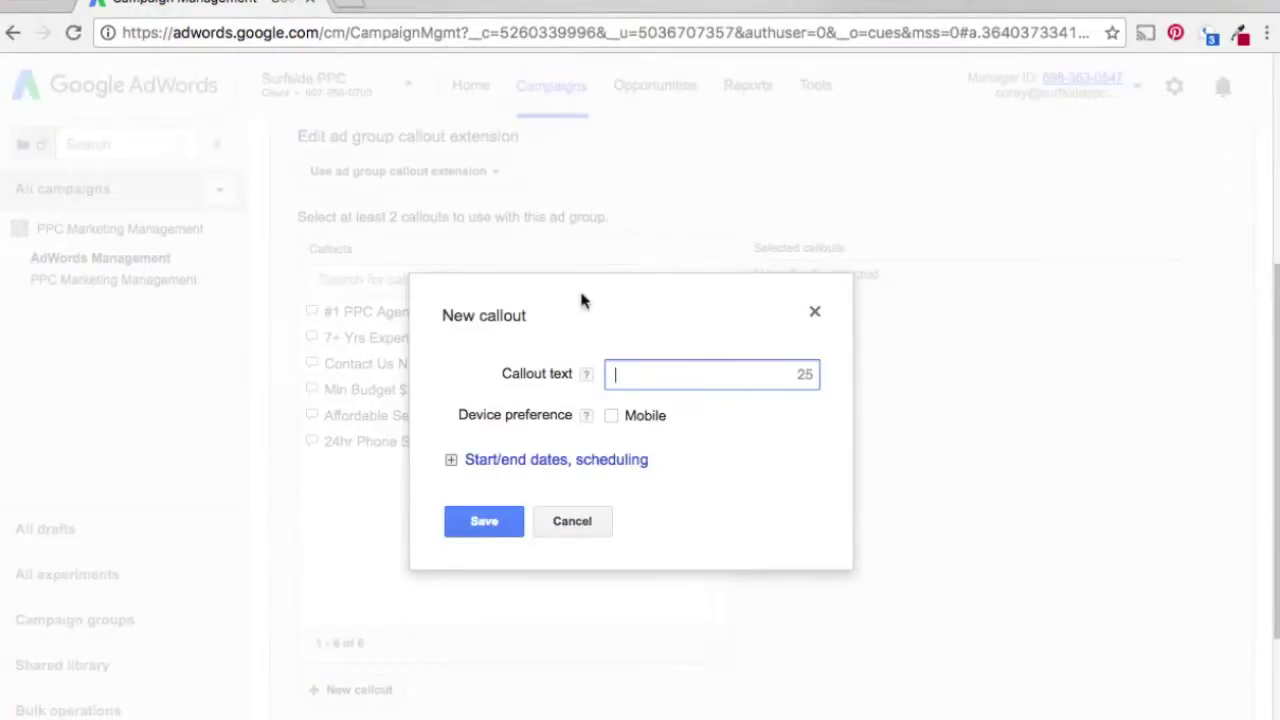
{"action": "type", "text": "#1 AdWords Agency"}
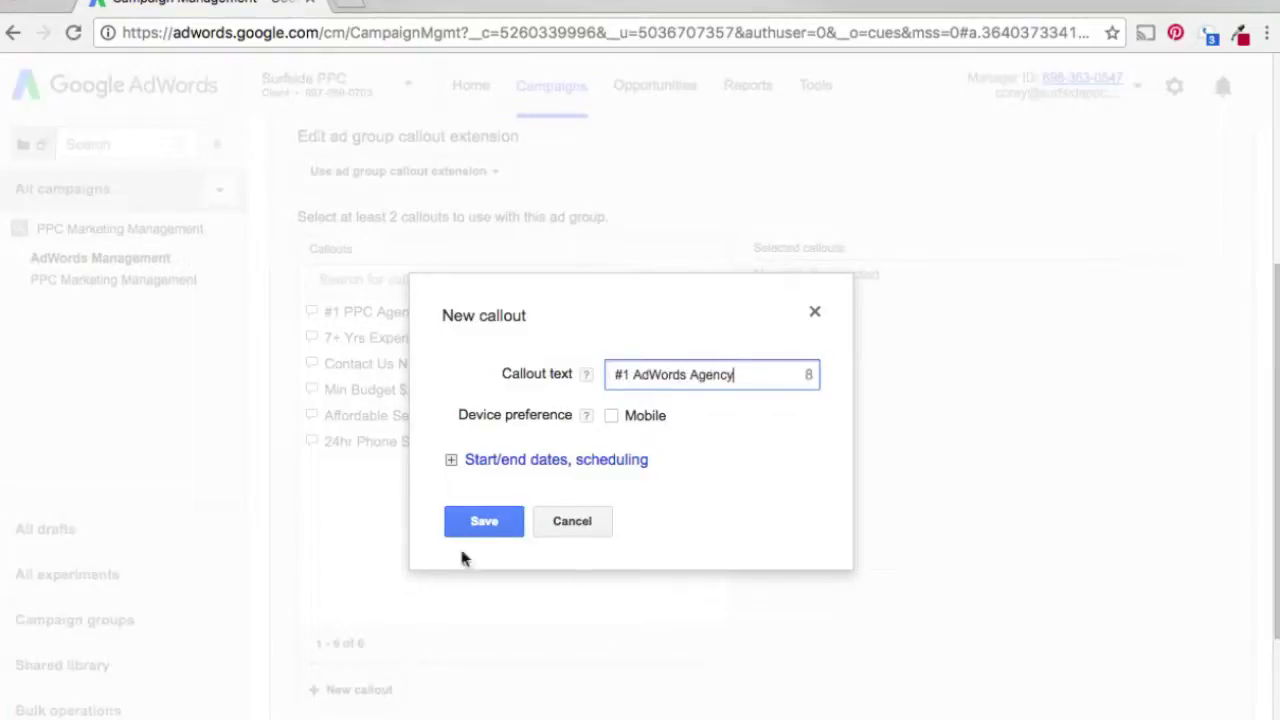
{"action": "left_click", "coordinate": [495, 522]}
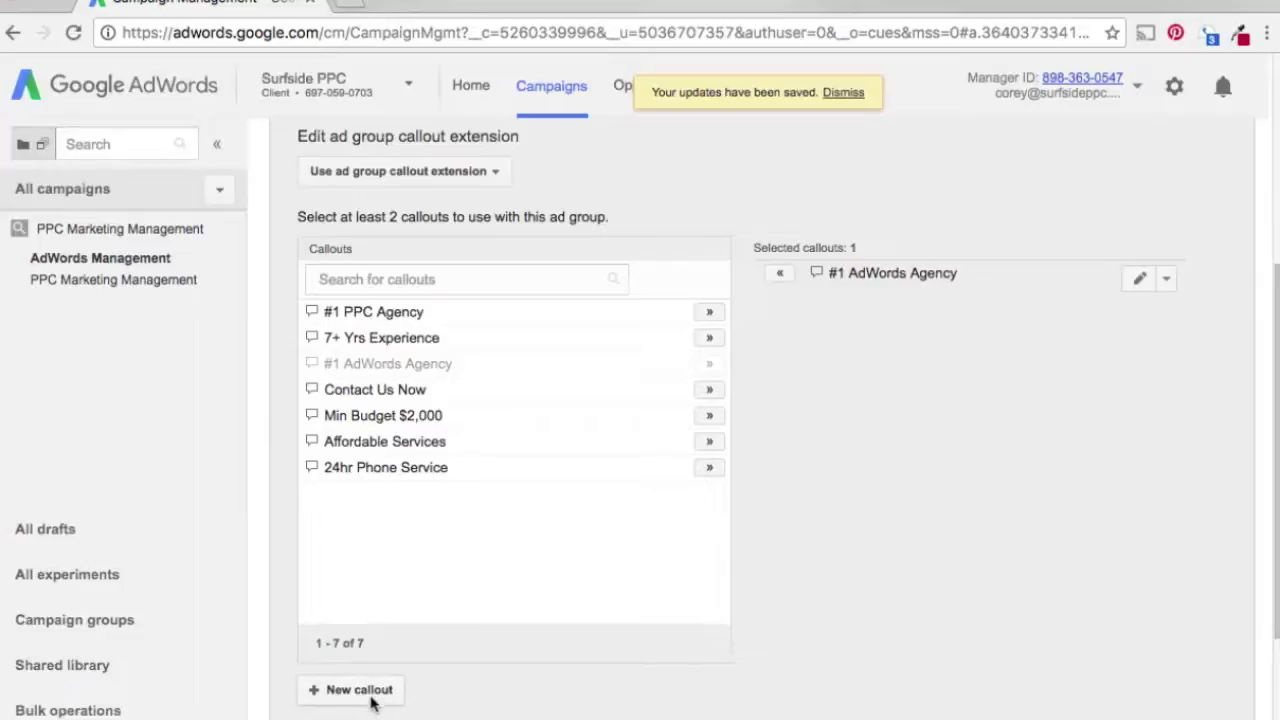
- Add the callout 'AdWords Experts' and save the ad group's callout extension
{"action": "left_click", "coordinate": [372, 690]}
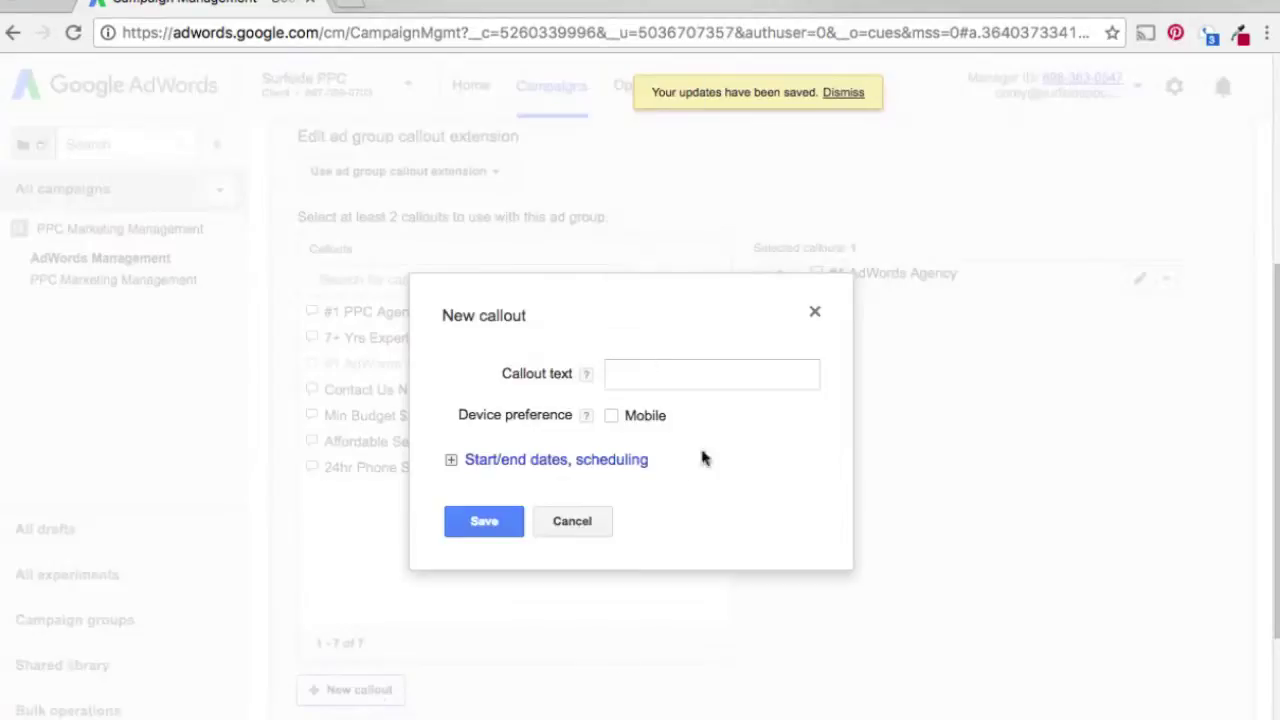
{"action": "left_click", "coordinate": [654, 372]}
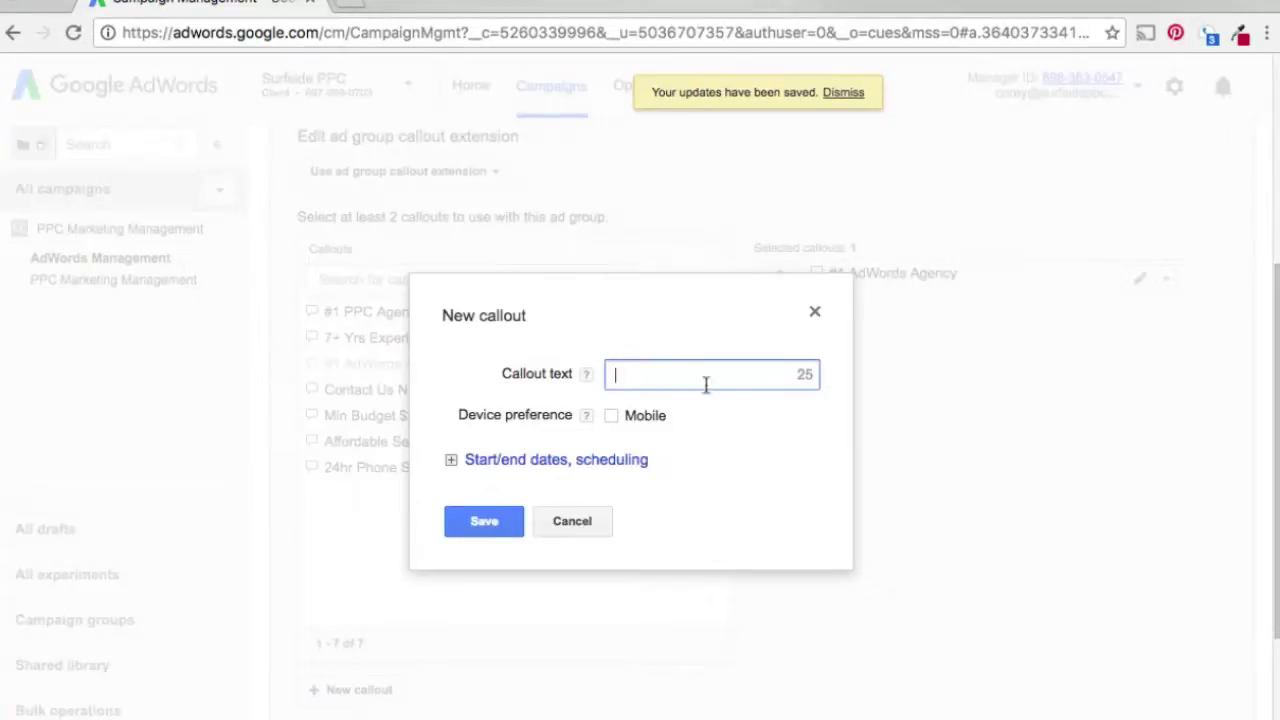
{"action": "type", "text": "AdWords Experts"}
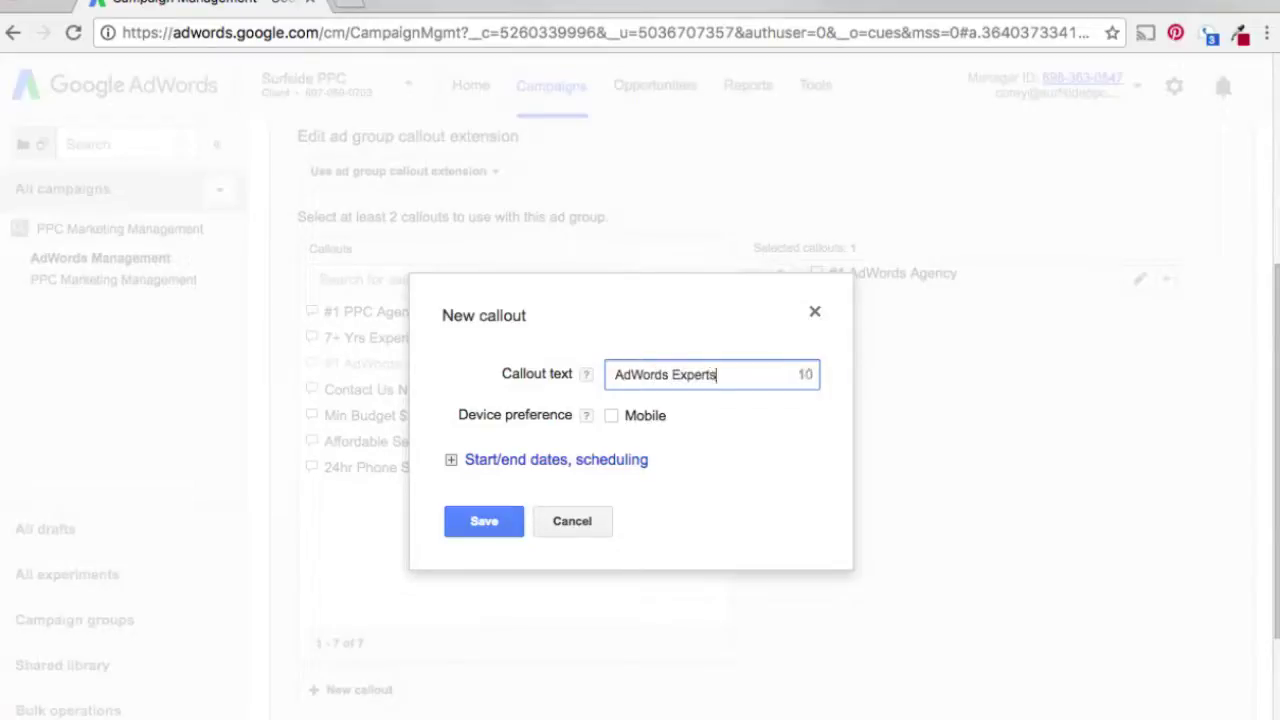
{"action": "left_click", "coordinate": [486, 519]}
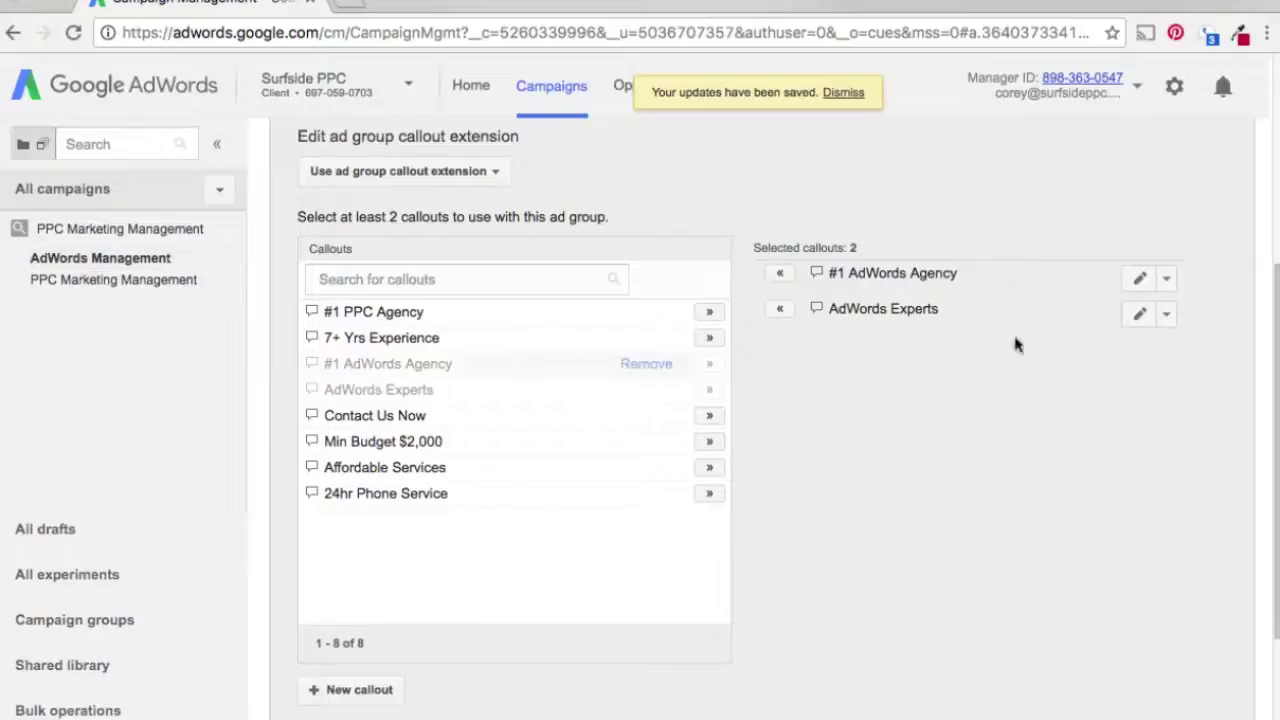
{"action": "scroll", "coordinate": [1078, 348], "scroll_direction": "down", "scroll_amount": 2}
{"action": "left_click", "coordinate": [339, 600]}
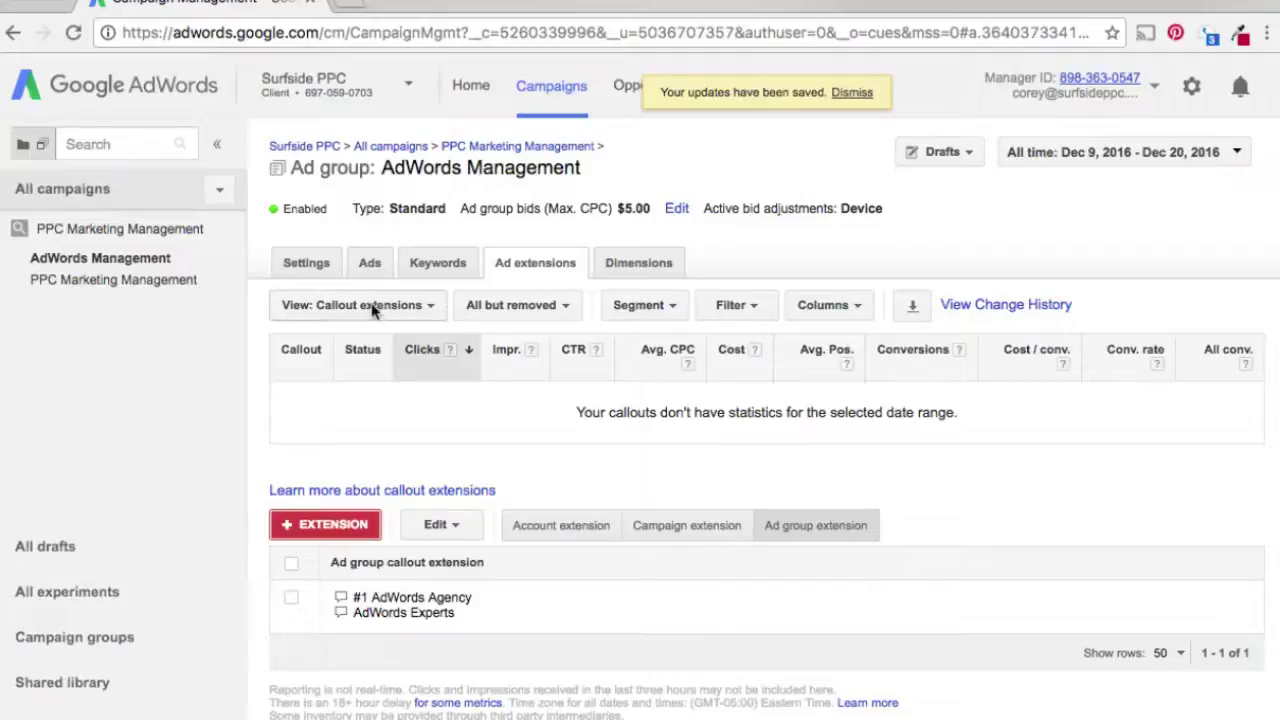
{"action": "left_click_drag", "start_coordinate": [571, 412], "coordinate": [961, 418]}
{"action": "left_click", "coordinate": [1022, 430]}
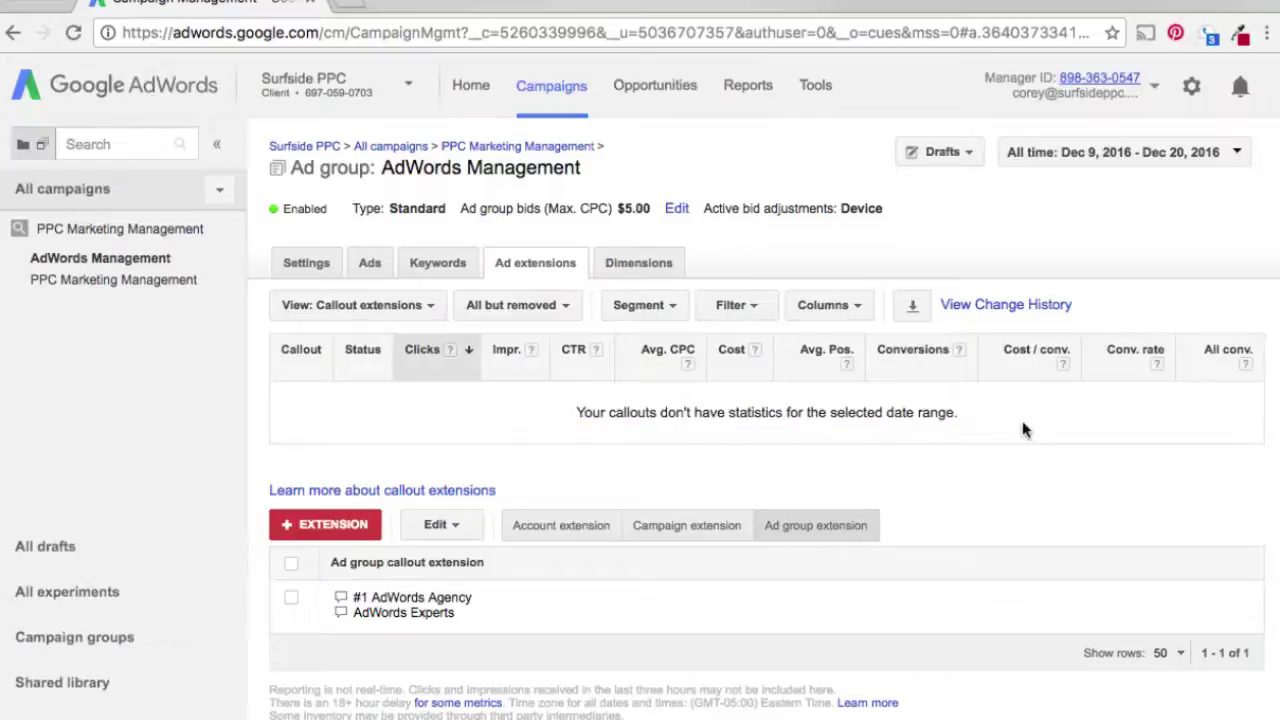